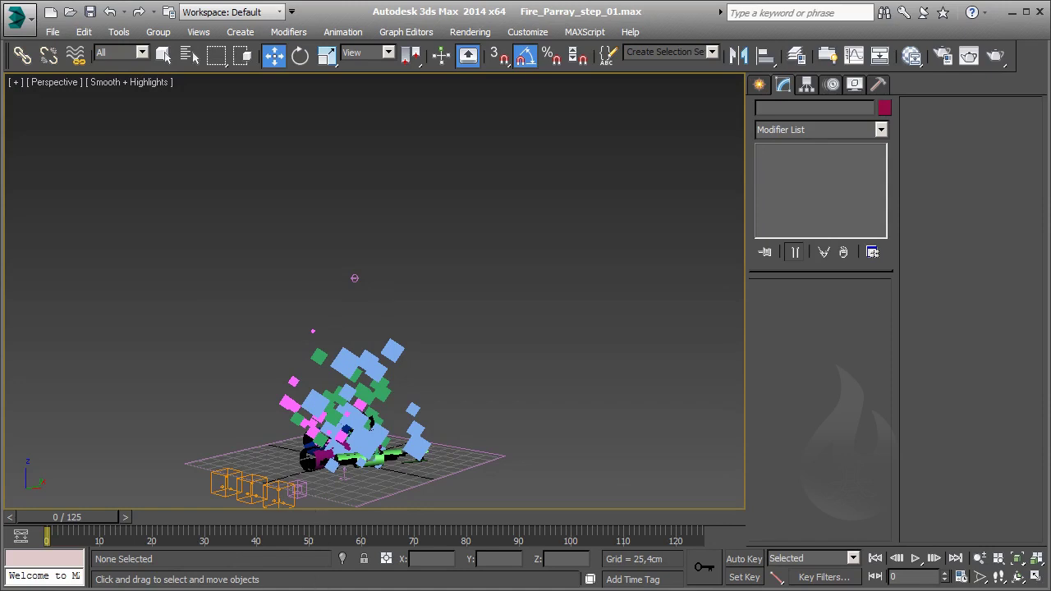
Step: Clone the three PArray wood emitters as independent copies beside the originals
{"action": "mouse_move", "coordinate": [353, 447]}
{"action": "middle_mouse_down", "text": "alt"}
{"action": "mouse_move", "coordinate": [360, 419]}
{"action": "mouse_move", "coordinate": [397, 427]}
{"action": "middle_mouse_up", "text": "alt"}
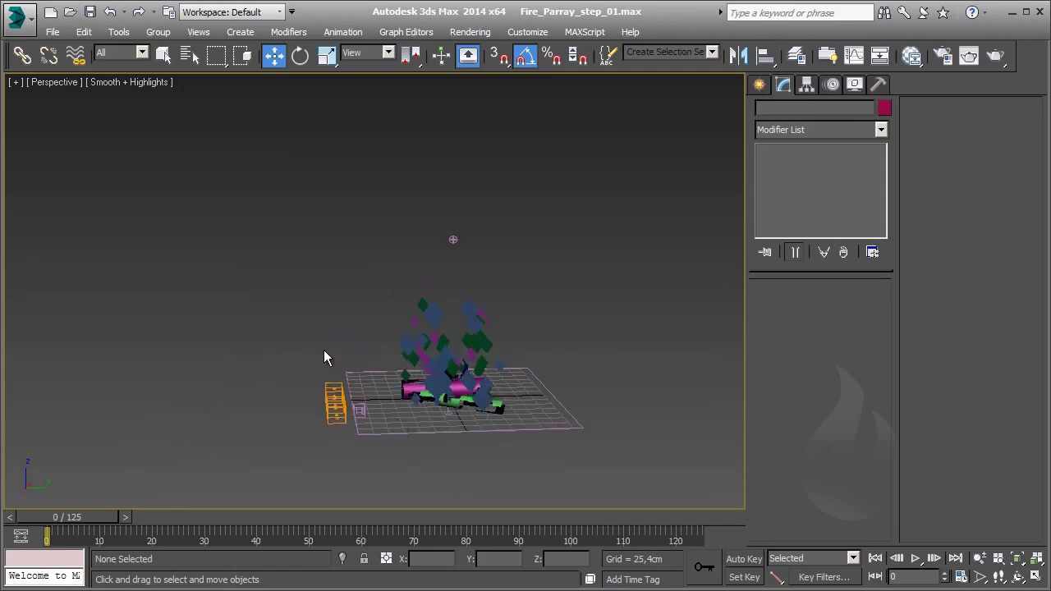
{"action": "left_click_drag", "start_coordinate": [501, 348], "coordinate": [293, 474]}
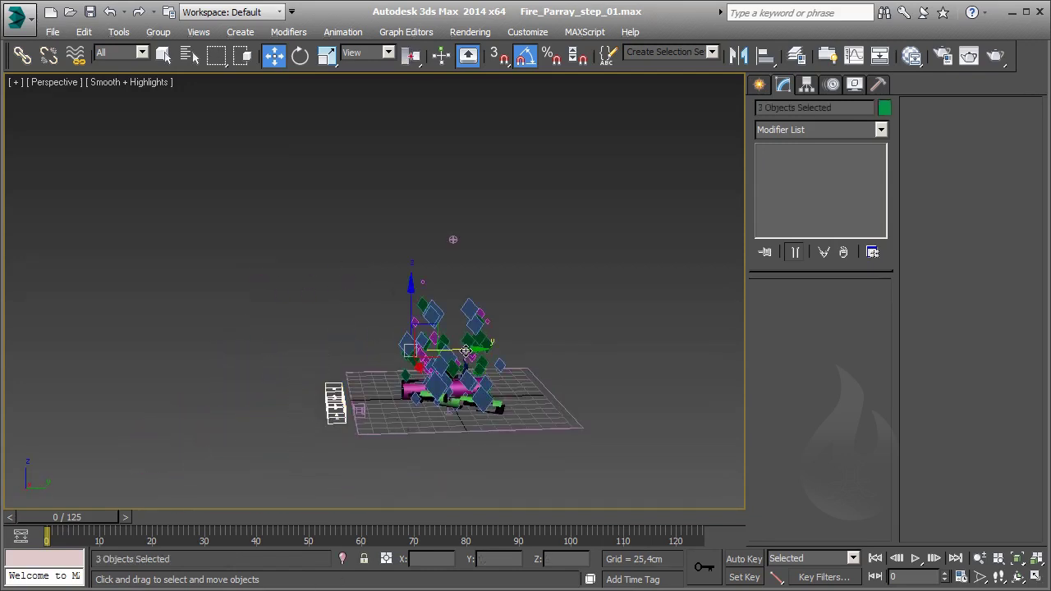
{"action": "left_click_drag", "start_coordinate": [465, 351], "coordinate": [711, 370], "text": "shift"}
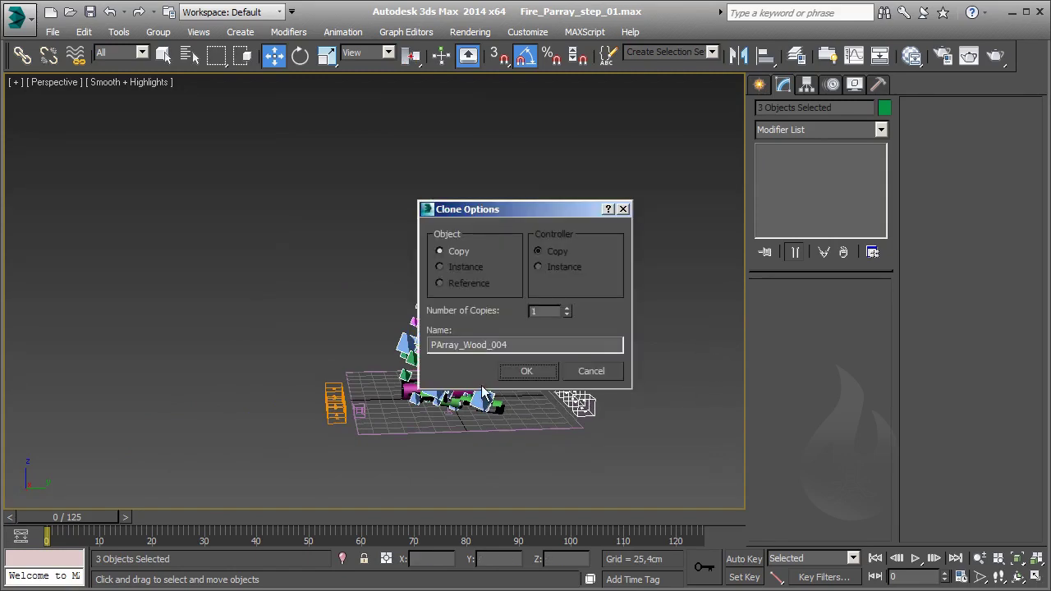
{"action": "left_click", "coordinate": [530, 372]}
{"action": "left_click", "coordinate": [478, 422]}
Step: Zoom and pan toward the clones and select PArray_Wood_006
{"action": "scroll", "coordinate": [446, 430], "scroll_direction": "up", "scroll_amount": 5}
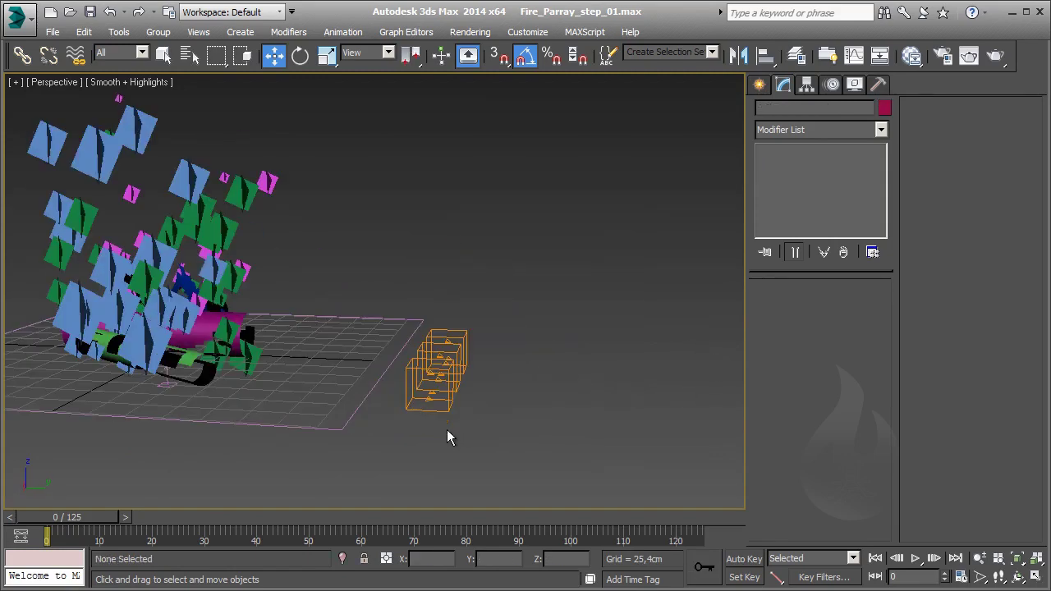
{"action": "middle_click_drag", "start_coordinate": [490, 411], "coordinate": [452, 422], "text": "alt"}
{"action": "left_click", "coordinate": [434, 394]}
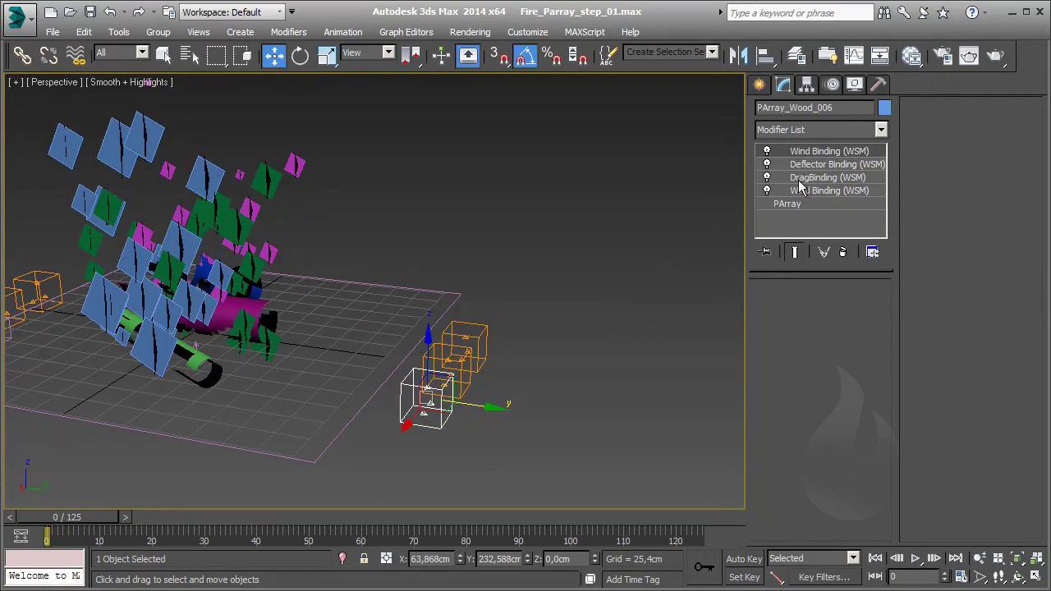
Step: Switch PArray_Wood_006's standard particle type to Sphere
{"action": "middle_click_drag", "start_coordinate": [347, 361], "coordinate": [442, 351]}
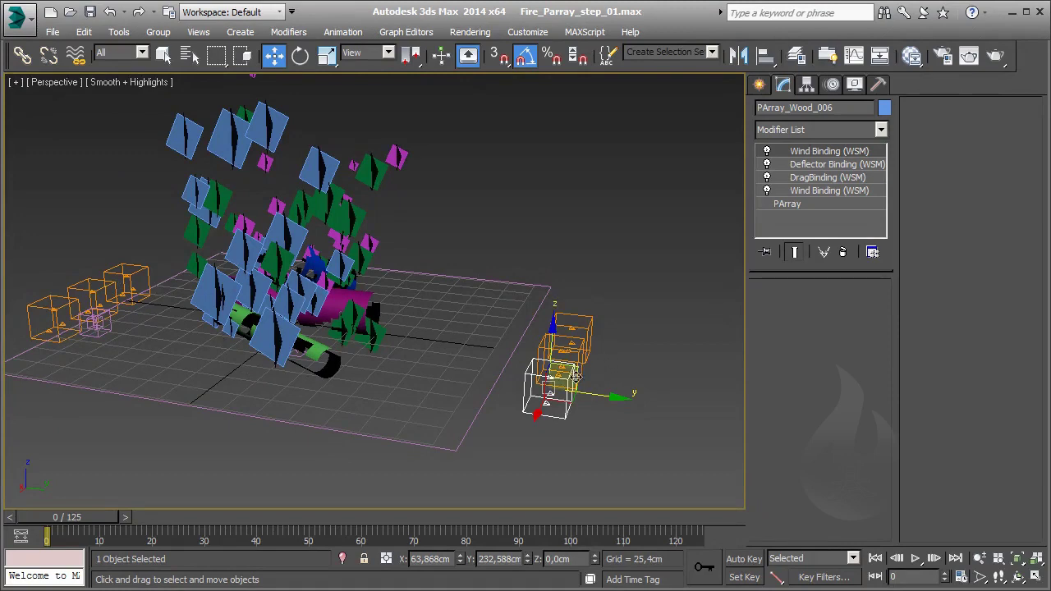
{"action": "left_click", "coordinate": [857, 205]}
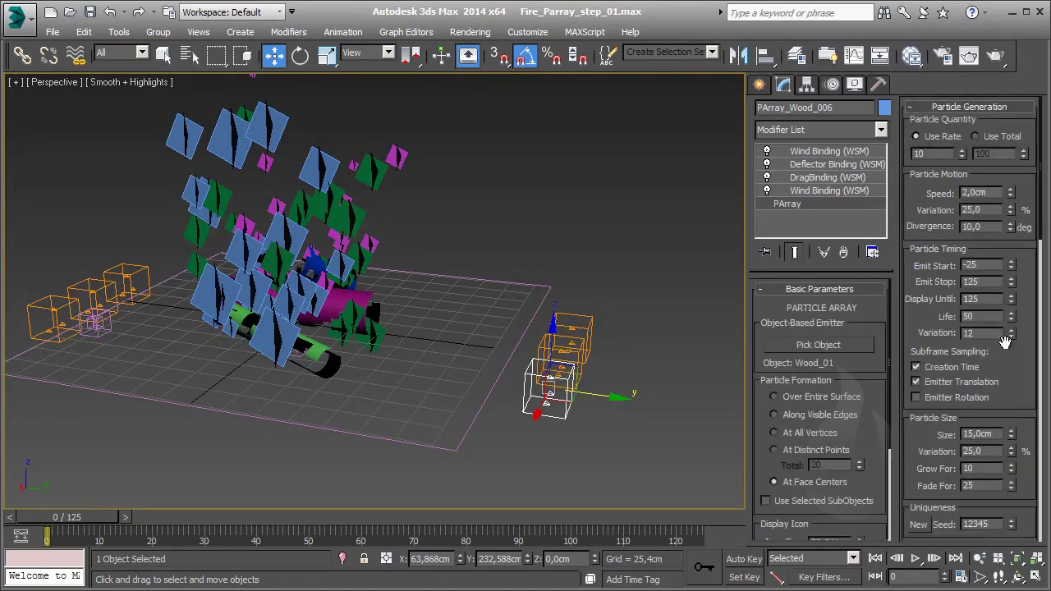
{"action": "left_click_drag", "start_coordinate": [1013, 369], "coordinate": [1011, 213]}
{"action": "scroll", "coordinate": [1003, 238], "scroll_direction": "down", "scroll_amount": 3}
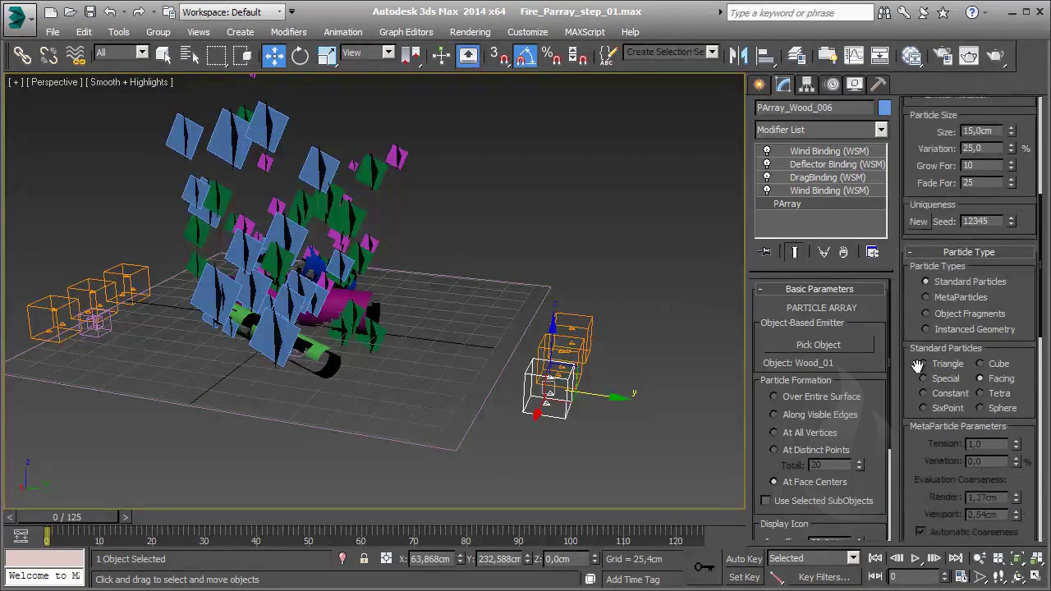
{"action": "left_click", "coordinate": [923, 378]}
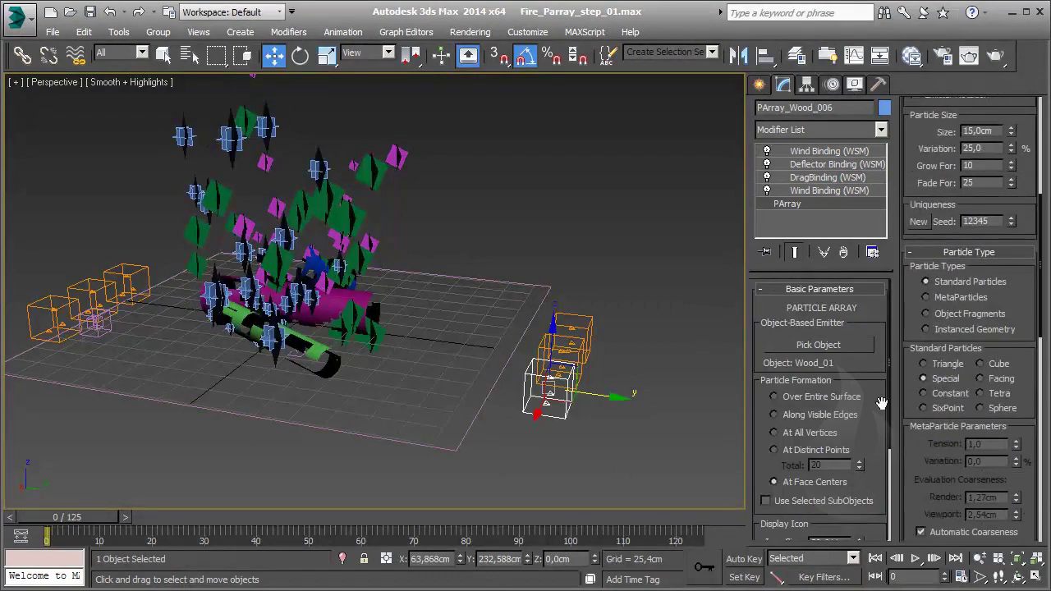
{"action": "left_click", "coordinate": [995, 408]}
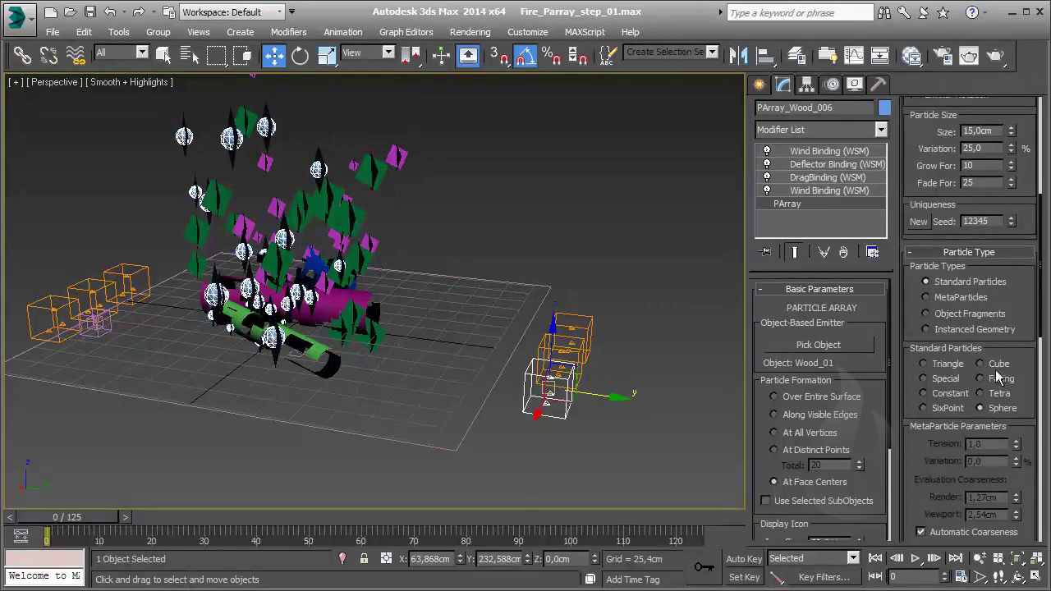
Step: Set PArray_Wood_006's particle size to 1,0cm
{"action": "scroll", "coordinate": [1033, 282], "scroll_direction": "up", "scroll_amount": 2}
{"action": "scroll", "coordinate": [1006, 326], "scroll_direction": "up", "scroll_amount": 2}
{"action": "double_click", "coordinate": [977, 321]}
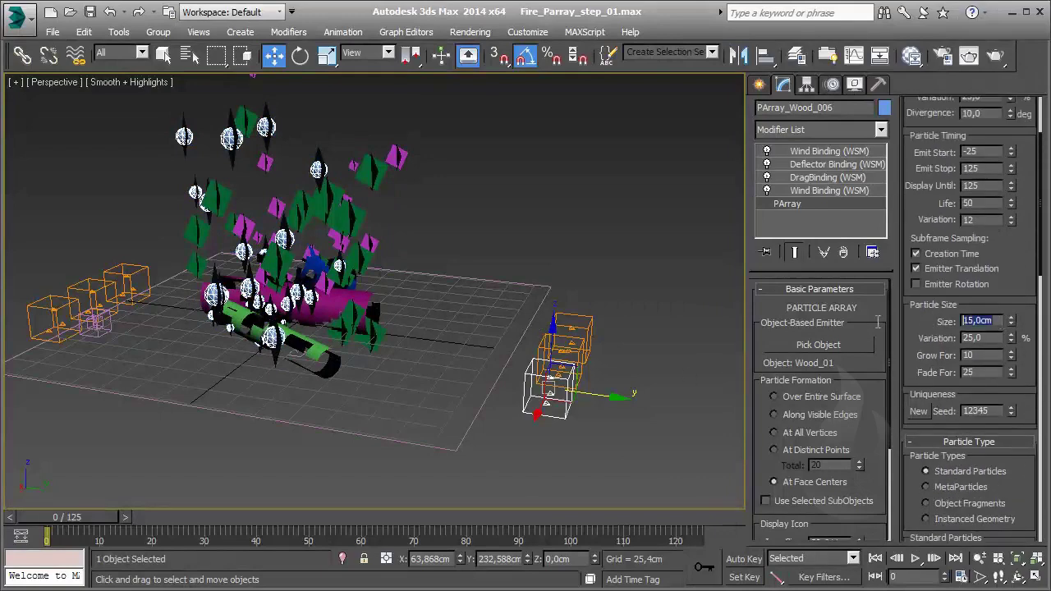
{"action": "type", "text": "1"}
{"action": "key", "text": "Return"}
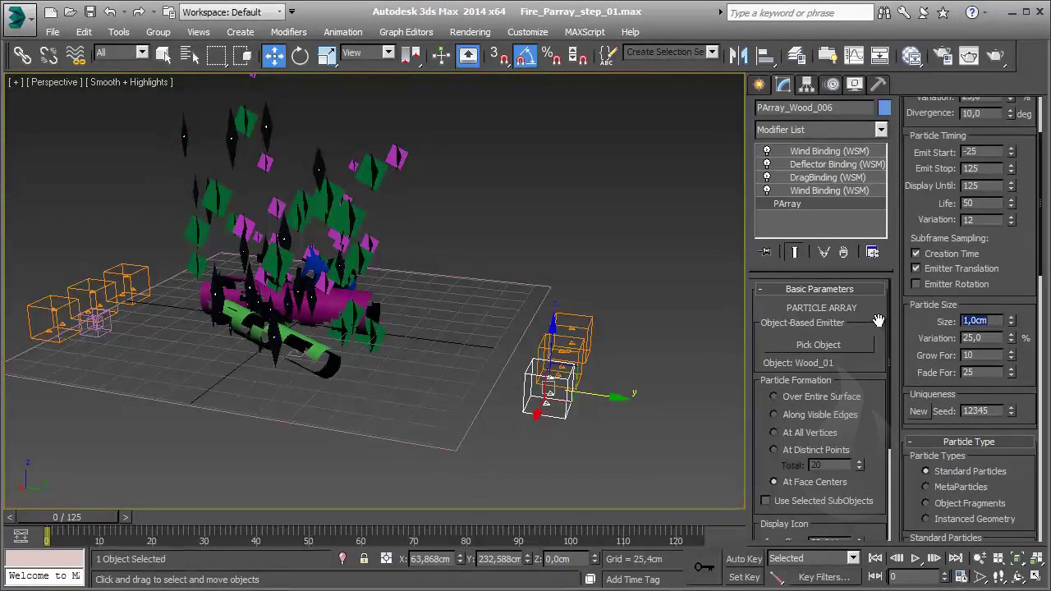
Step: Set particle life to 10 frames and scrub the timeline to preview the sparks
{"action": "left_click", "coordinate": [815, 205]}
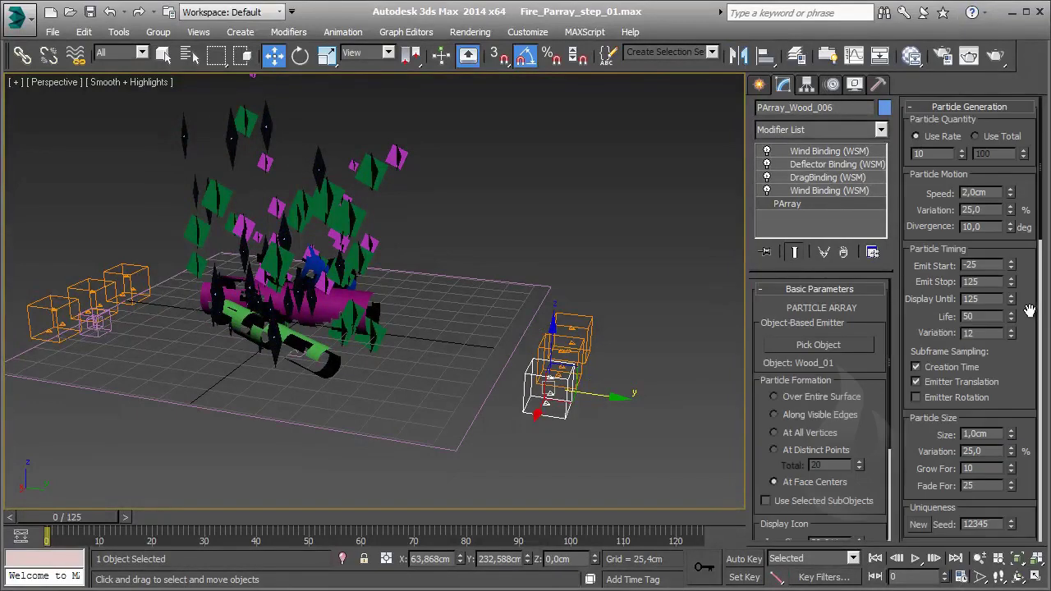
{"action": "scroll", "coordinate": [986, 279], "scroll_direction": "down", "scroll_amount": 1}
{"action": "scroll", "coordinate": [985, 279], "scroll_direction": "down", "scroll_amount": 1}
{"action": "double_click", "coordinate": [968, 274]}
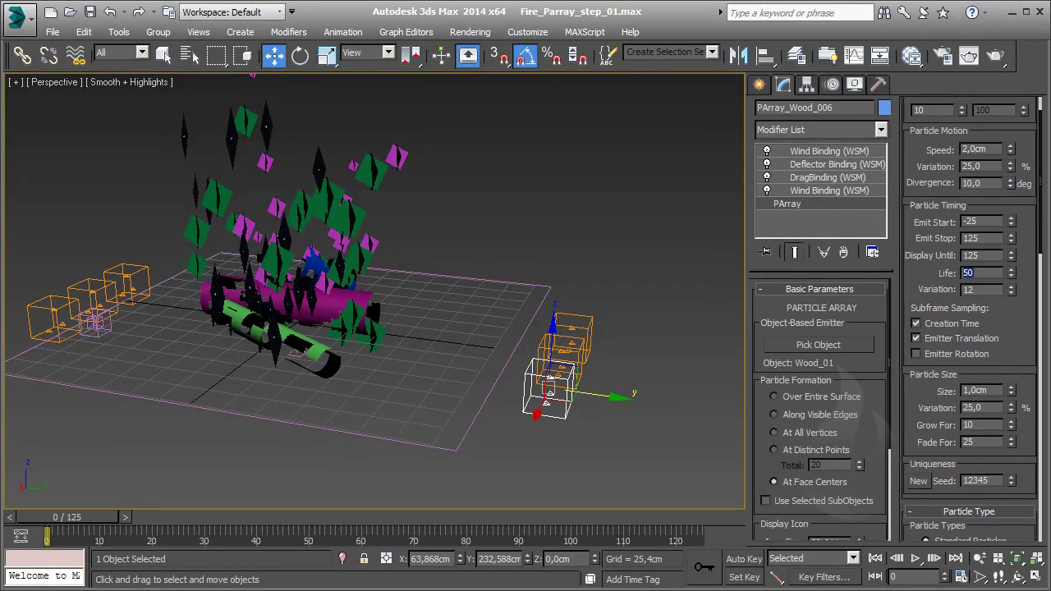
{"action": "type", "text": "10"}
{"action": "middle_click_drag", "start_coordinate": [478, 339], "coordinate": [485, 332]}
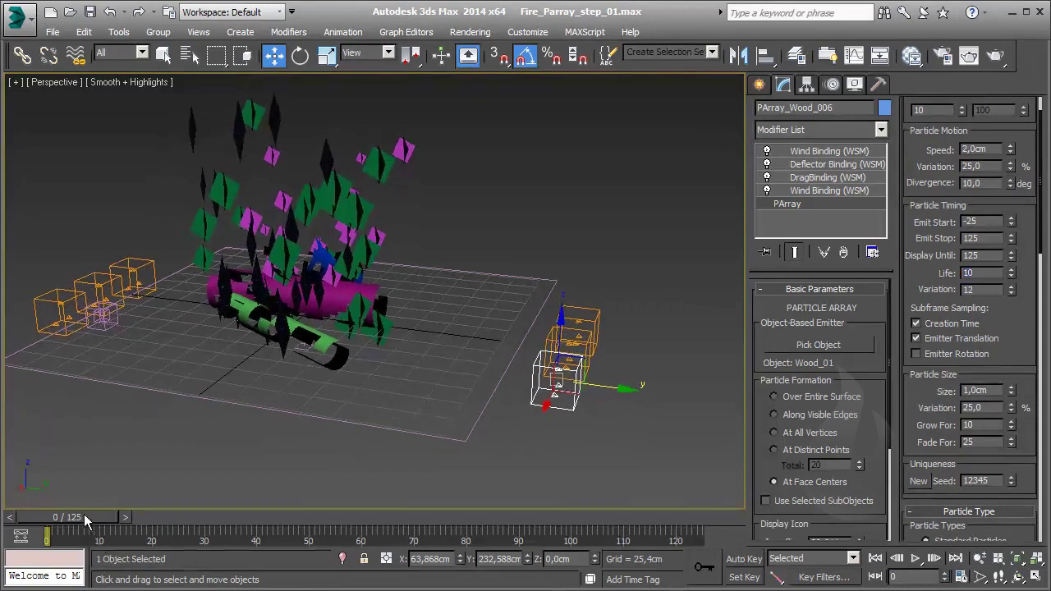
{"action": "left_click_drag", "start_coordinate": [84, 514], "coordinate": [153, 505]}
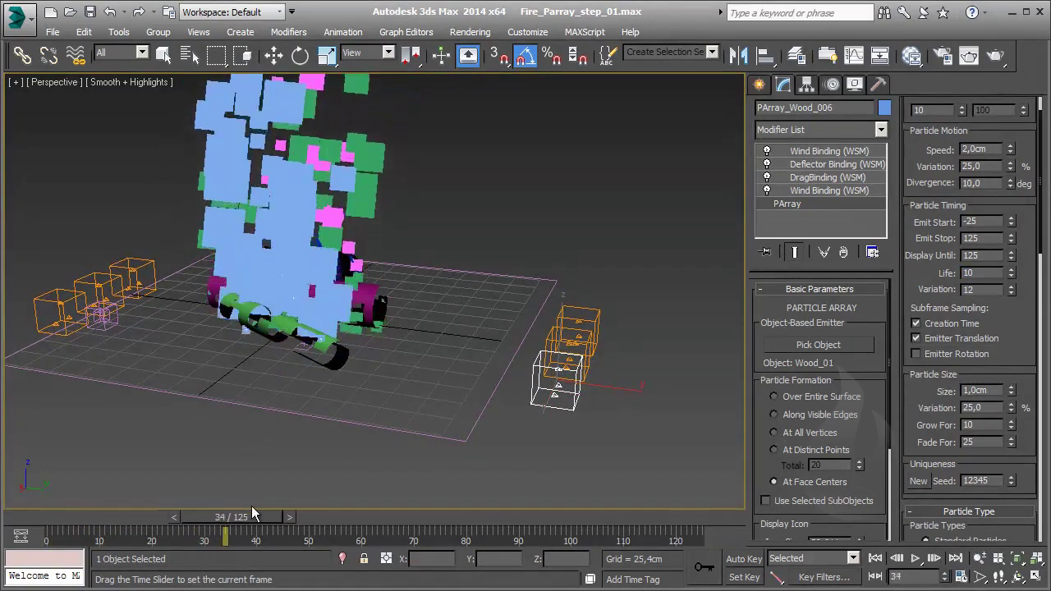
Step: Select PArray_Wood_004 and set its particle life to 8 with variation 2
{"action": "key", "text": "w"}
{"action": "left_click", "coordinate": [574, 344]}
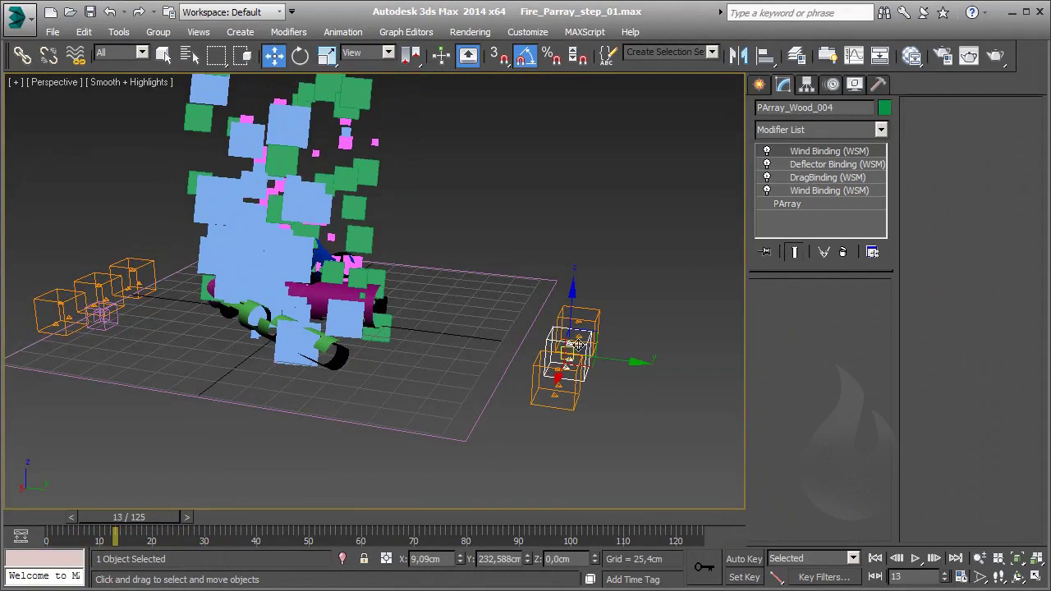
{"action": "left_click", "coordinate": [787, 204]}
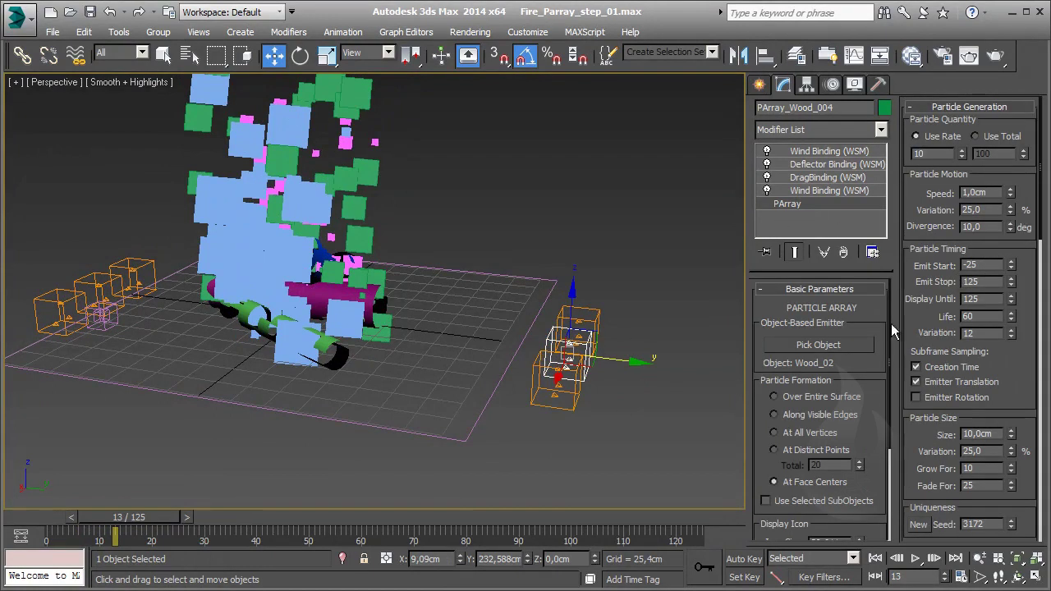
{"action": "double_click", "coordinate": [989, 314]}
{"action": "type", "text": "8"}
{"action": "key", "text": "Return"}
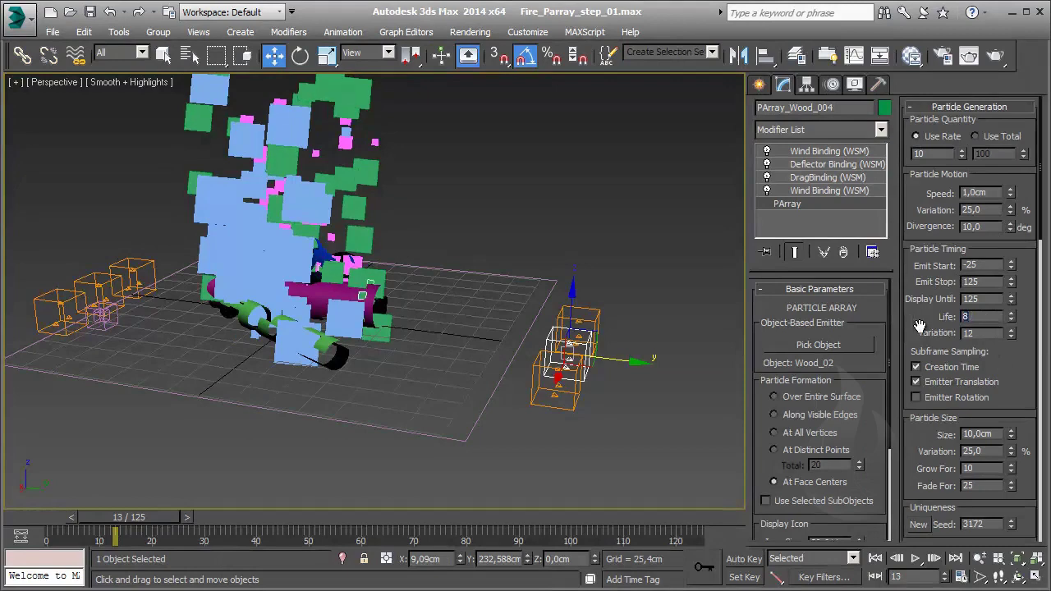
{"action": "double_click", "coordinate": [968, 333]}
{"action": "type", "text": "2"}
Step: Give PArray_Wood_004 0,5cm sphere particles and a new random seed
{"action": "scroll", "coordinate": [1003, 331], "scroll_direction": "down", "scroll_amount": 3}
{"action": "key", "text": "Tab"}
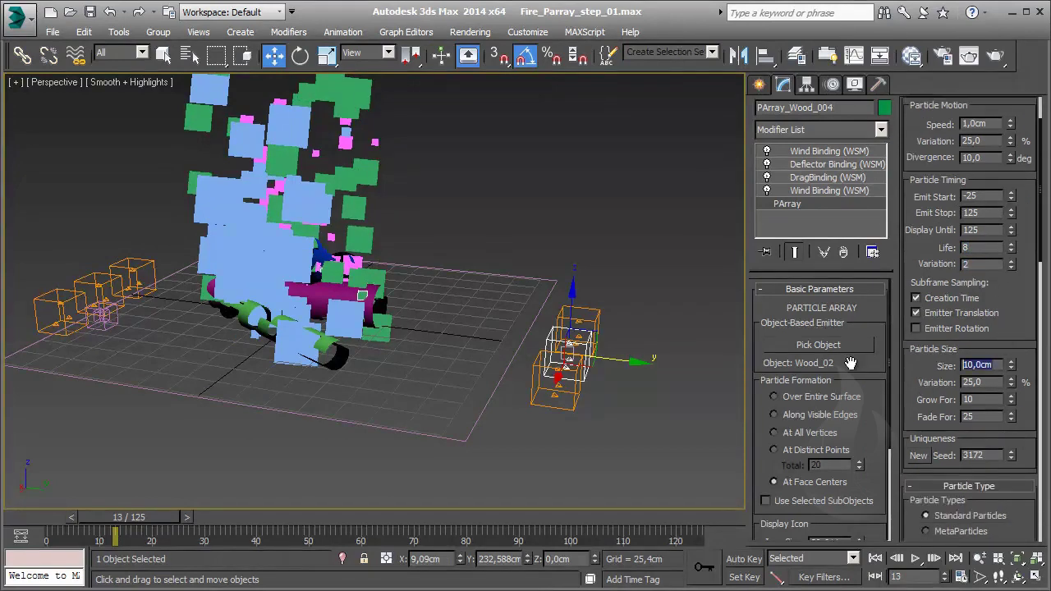
{"action": "type", "text": "0,5"}
{"action": "key", "text": "Return"}
{"action": "scroll", "coordinate": [1013, 322], "scroll_direction": "down", "scroll_amount": 1}
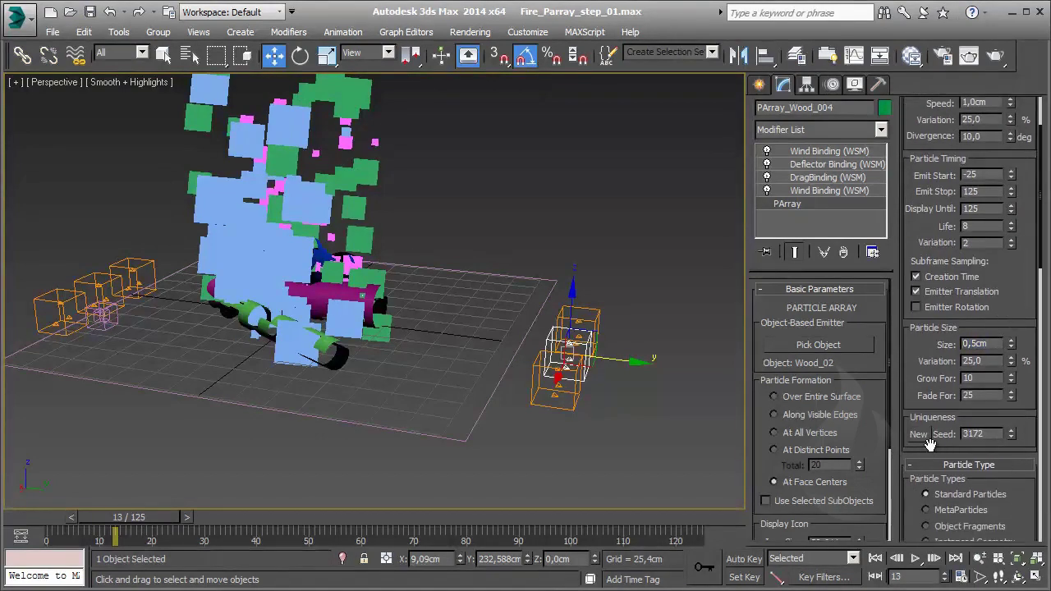
{"action": "left_click", "coordinate": [919, 435]}
{"action": "scroll", "coordinate": [944, 443], "scroll_direction": "down", "scroll_amount": 3}
{"action": "scroll", "coordinate": [944, 443], "scroll_direction": "down", "scroll_amount": 2}
{"action": "scroll", "coordinate": [944, 444], "scroll_direction": "down", "scroll_amount": 2}
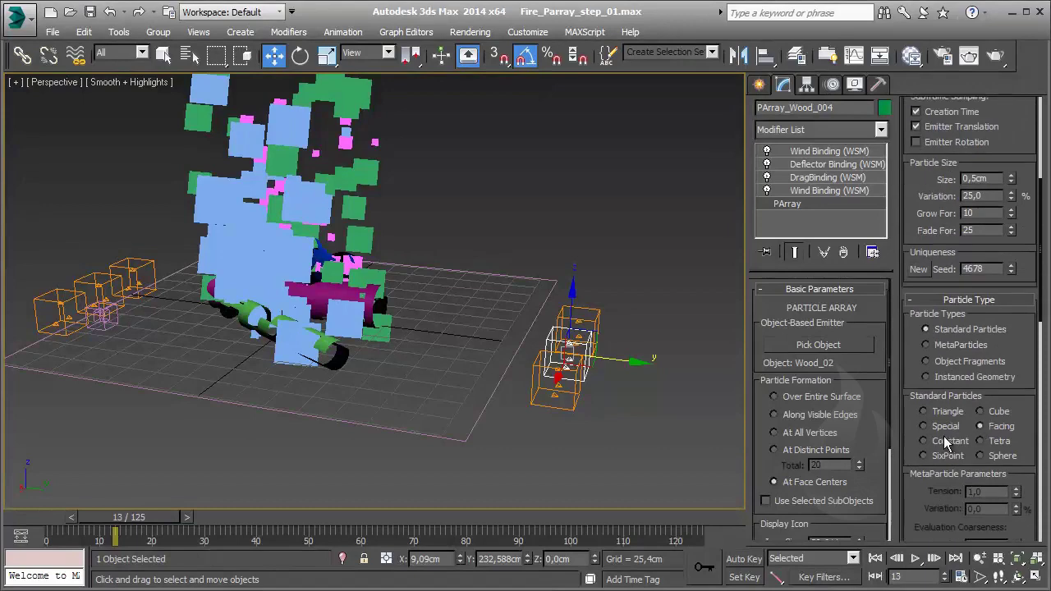
{"action": "left_click", "coordinate": [1014, 457]}
{"action": "scroll", "coordinate": [1027, 204], "scroll_direction": "up", "scroll_amount": 3}
Step: Select PArray_Wood_005 and set its life to 8 with life variation 4
{"action": "left_click", "coordinate": [579, 320]}
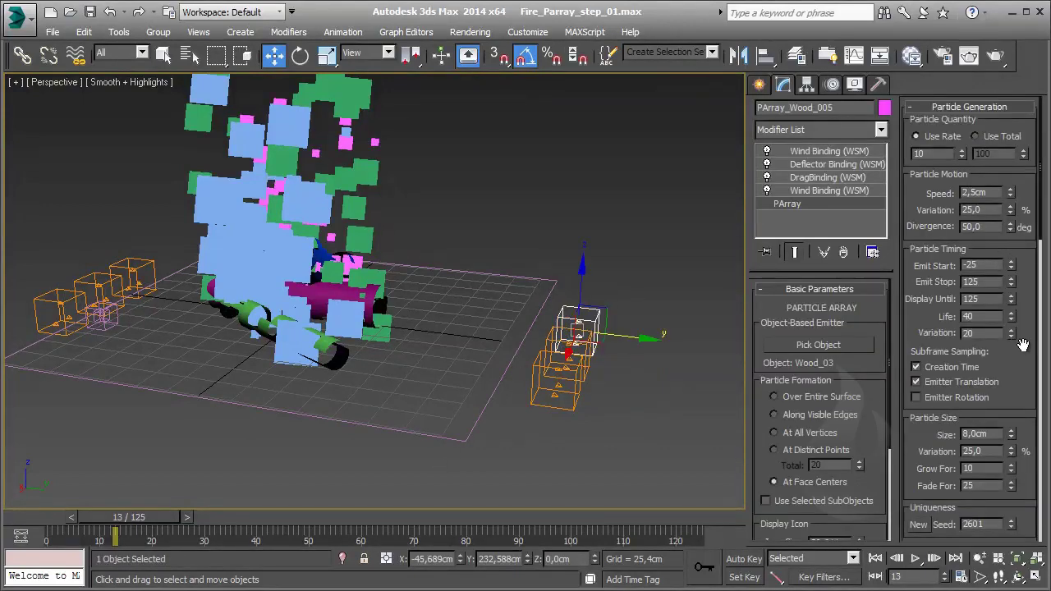
{"action": "scroll", "coordinate": [1022, 345], "scroll_direction": "down", "scroll_amount": 3}
{"action": "scroll", "coordinate": [1022, 344], "scroll_direction": "down", "scroll_amount": 3}
{"action": "left_click", "coordinate": [981, 188]}
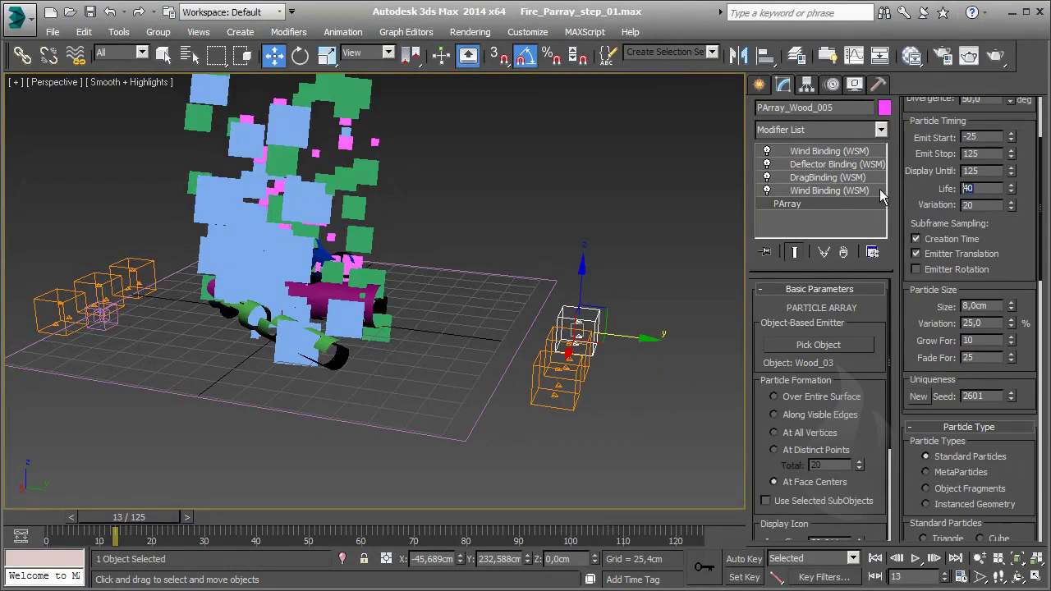
{"action": "type", "text": "12"}
{"action": "key", "text": "Tab"}
{"action": "type", "text": "4"}
{"action": "key", "text": "shift+Tab"}
{"action": "type", "text": "6"}
{"action": "key", "text": "BackSpace"}
{"action": "type", "text": "8"}
Step: Make PArray_Wood_005 emit 1,0cm sphere particles instead of facing ones
{"action": "scroll", "coordinate": [1015, 250], "scroll_direction": "down", "scroll_amount": 1}
{"action": "double_click", "coordinate": [1000, 284]}
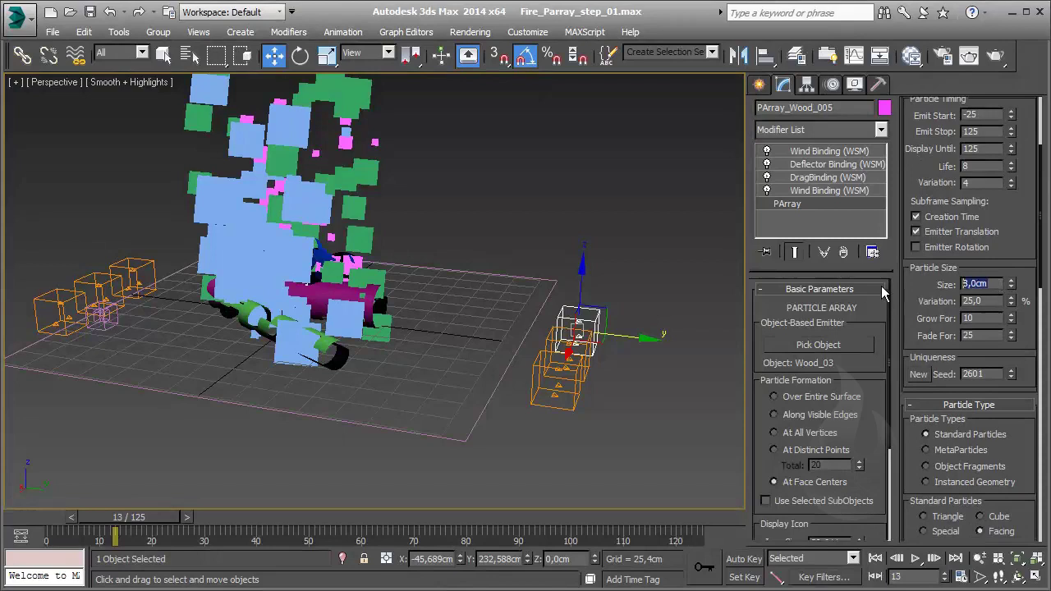
{"action": "type", "text": "1"}
{"action": "key", "text": "Return"}
{"action": "scroll", "coordinate": [1005, 354], "scroll_direction": "down", "scroll_amount": 5}
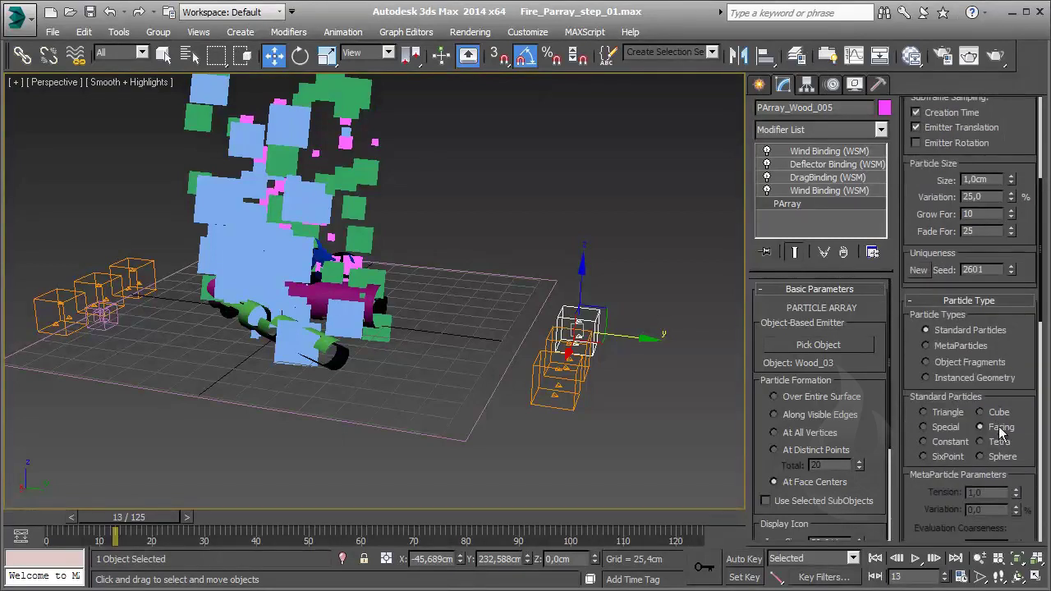
{"action": "left_click", "coordinate": [1003, 457]}
Step: Replace PArray_Wood_005's 2,5cm speed with 1,0cm
{"action": "left_click_drag", "start_coordinate": [1019, 161], "coordinate": [1021, 210]}
{"action": "scroll", "coordinate": [1018, 212], "scroll_direction": "up", "scroll_amount": 3}
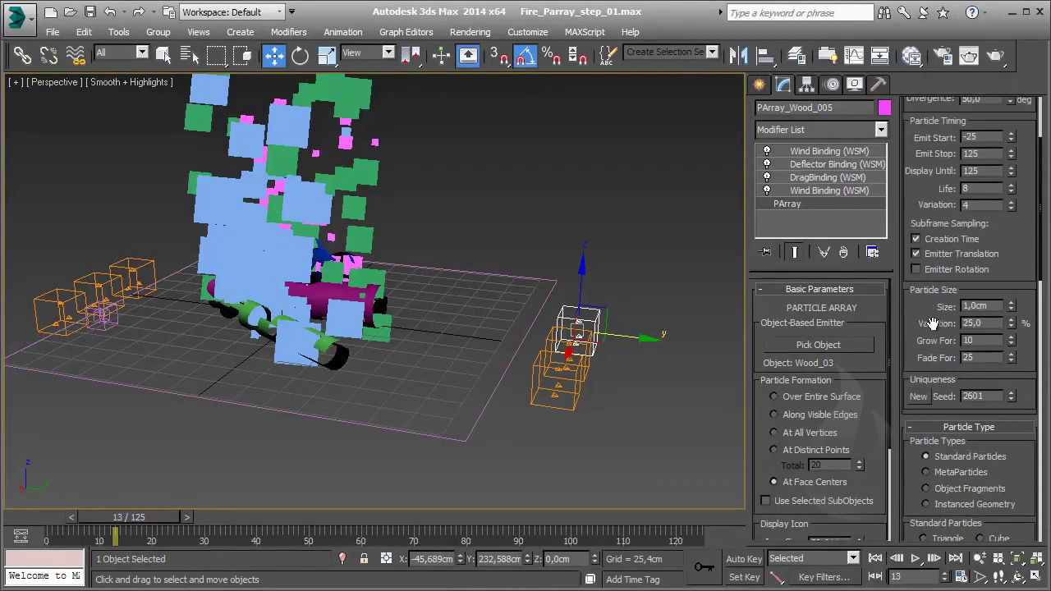
{"action": "scroll", "coordinate": [942, 313], "scroll_direction": "up", "scroll_amount": 3}
{"action": "scroll", "coordinate": [942, 313], "scroll_direction": "up", "scroll_amount": 3}
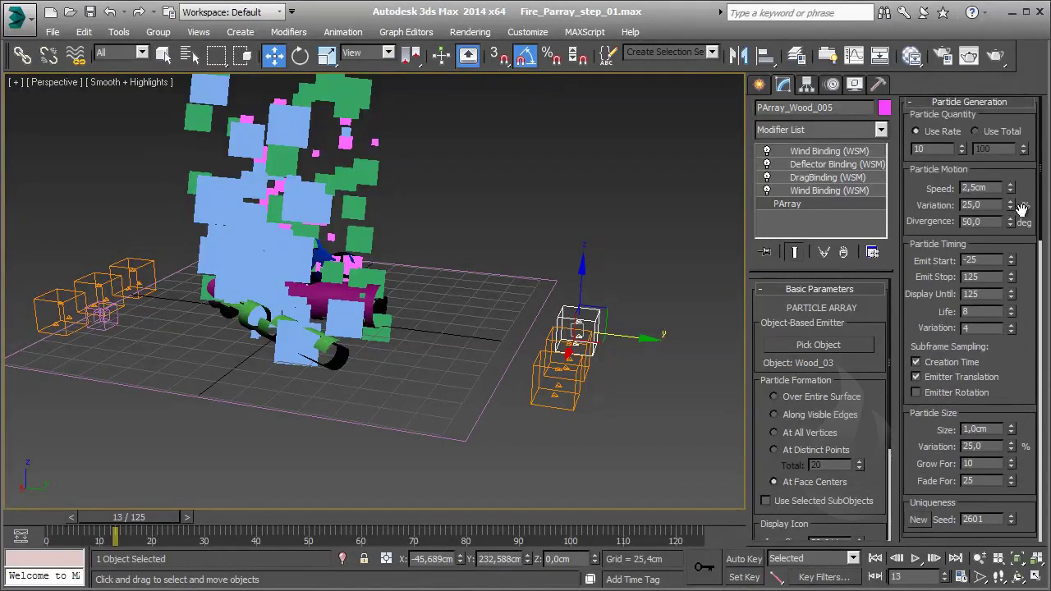
{"action": "scroll", "coordinate": [1023, 210], "scroll_direction": "up", "scroll_amount": 1}
{"action": "double_click", "coordinate": [973, 192]}
{"action": "type", "text": "1"}
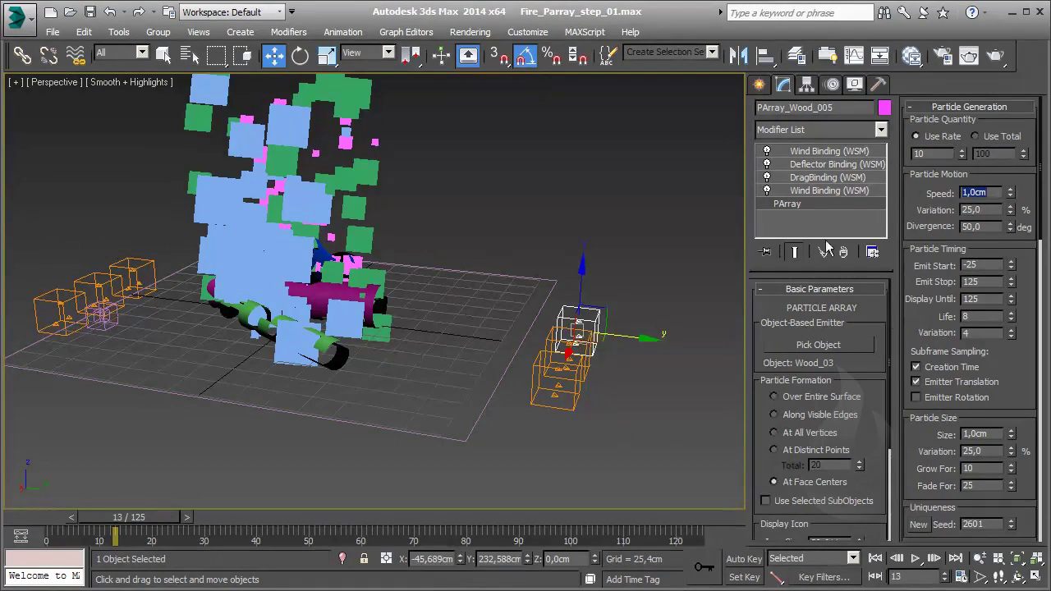
Step: Raise PArray_Wood_005's speed to 4,0cm and set PArray_Wood_006's speed to 3,0cm
{"action": "left_click", "coordinate": [1010, 191]}
{"action": "left_click", "coordinate": [1011, 191]}
{"action": "left_click", "coordinate": [546, 337]}
{"action": "left_click", "coordinate": [846, 204]}
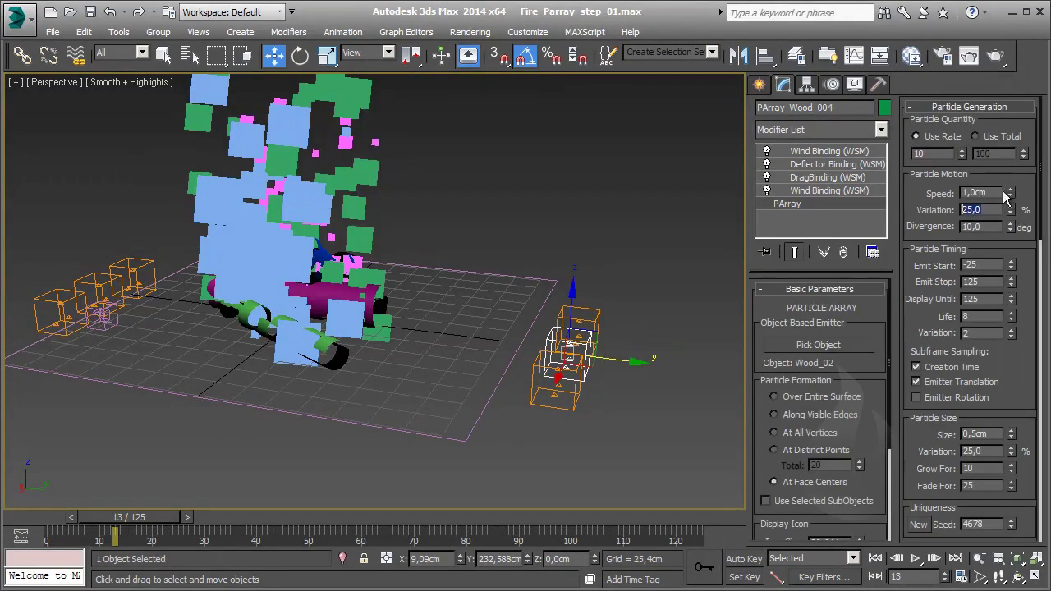
{"action": "double_click", "coordinate": [995, 191]}
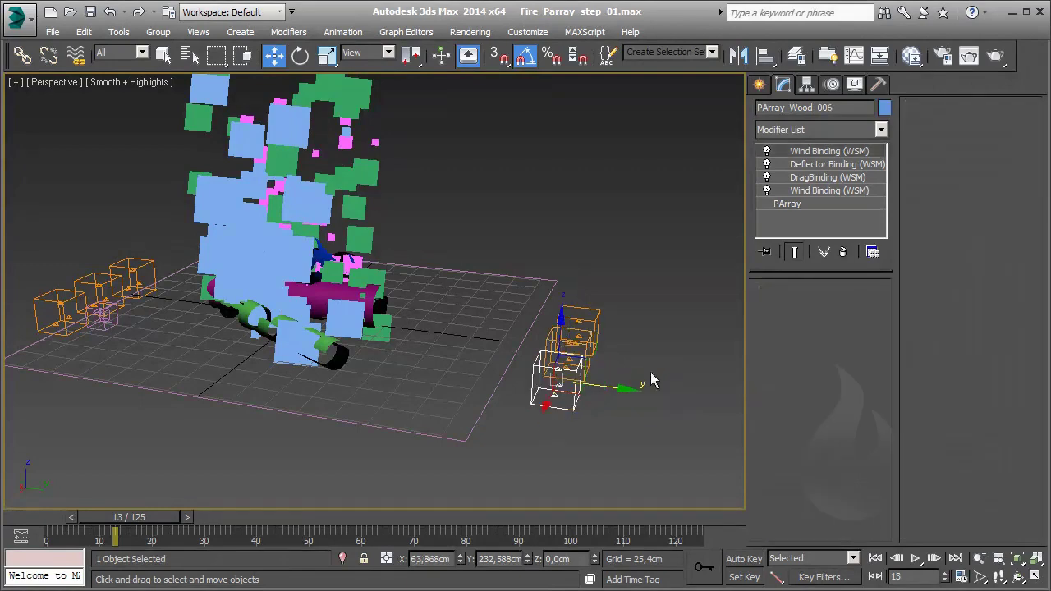
{"action": "left_click", "coordinate": [567, 399]}
{"action": "left_click", "coordinate": [824, 203]}
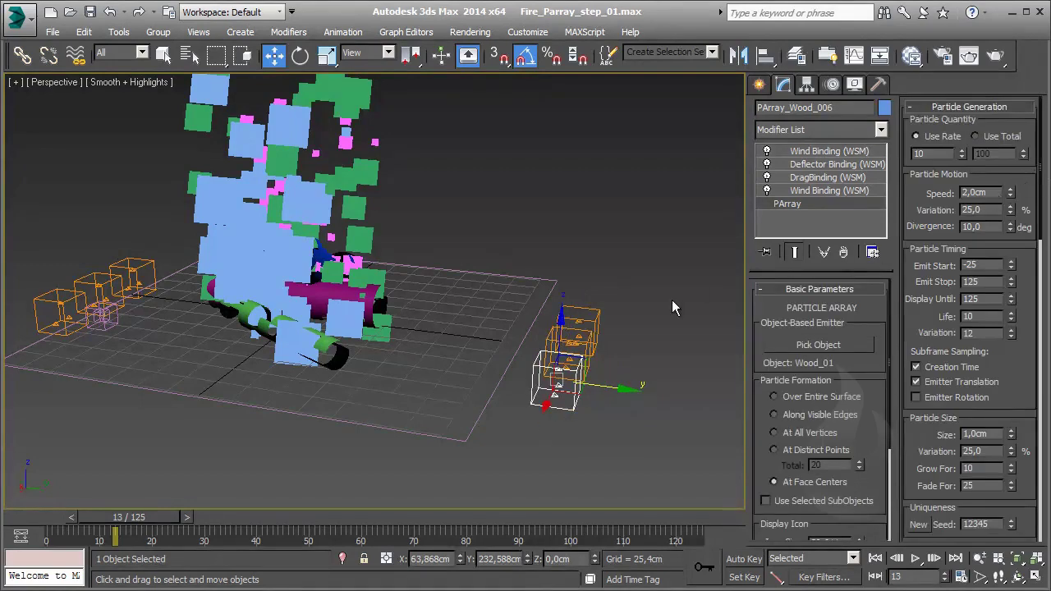
{"action": "double_click", "coordinate": [991, 193]}
Step: Generate a new random seed (4857) for PArray_Wood_004
{"action": "left_click", "coordinate": [581, 344]}
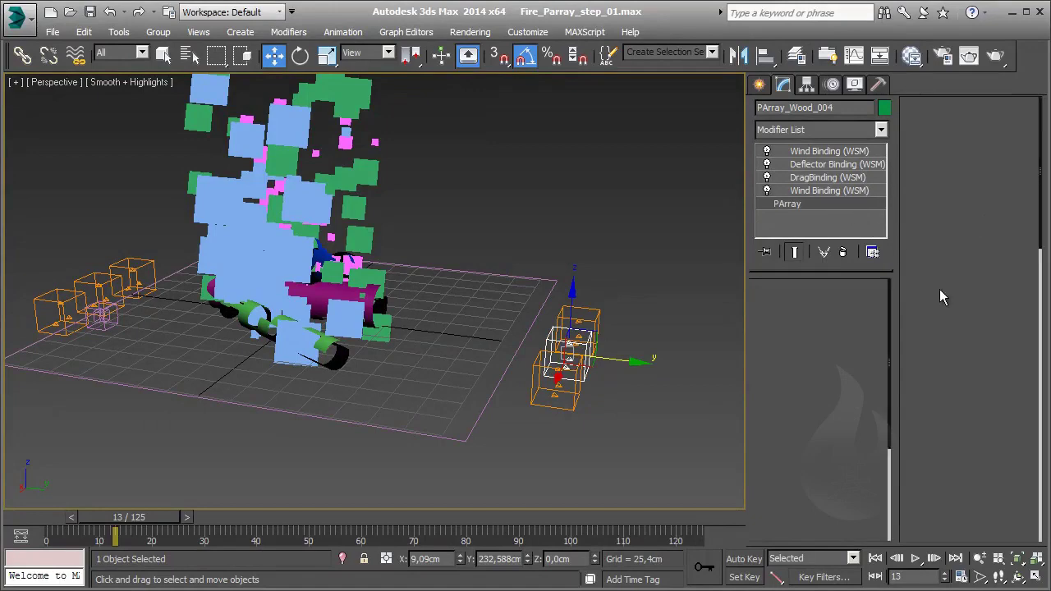
{"action": "scroll", "coordinate": [997, 394], "scroll_direction": "down", "scroll_amount": 3}
{"action": "scroll", "coordinate": [981, 492], "scroll_direction": "down", "scroll_amount": 3}
{"action": "scroll", "coordinate": [979, 510], "scroll_direction": "up", "scroll_amount": 2}
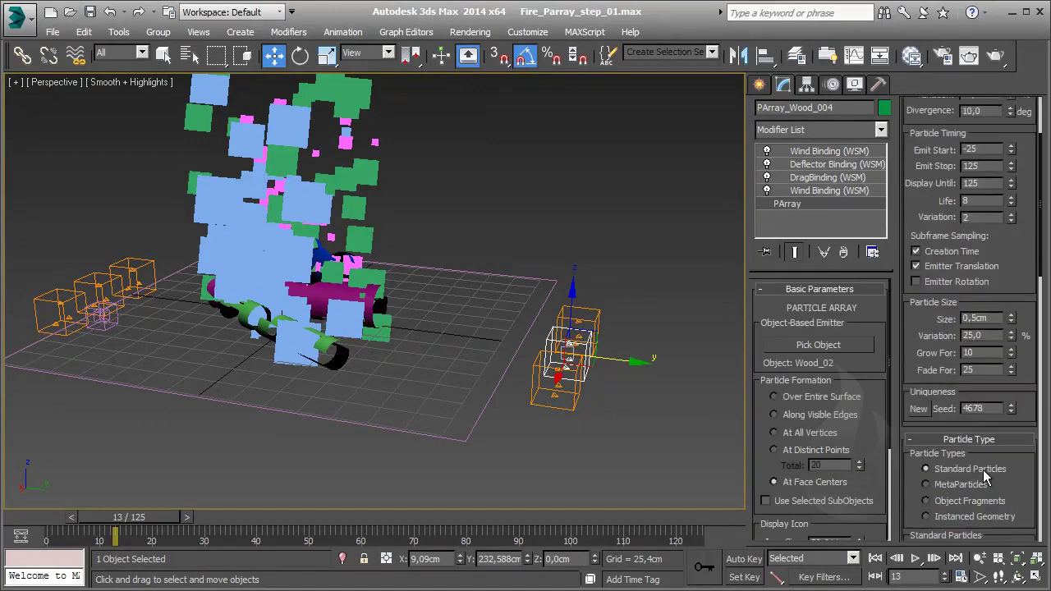
{"action": "left_click", "coordinate": [918, 408]}
Step: Generate a new random seed (4884) for PArray_Wood_006
{"action": "left_click", "coordinate": [565, 396]}
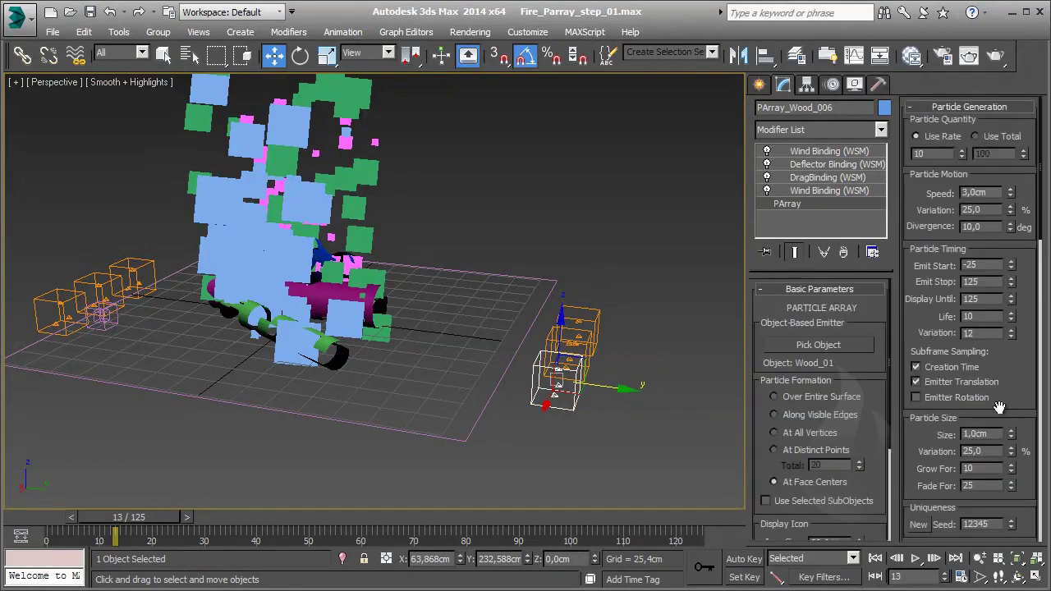
{"action": "scroll", "coordinate": [1000, 408], "scroll_direction": "down", "scroll_amount": 3}
{"action": "scroll", "coordinate": [1000, 408], "scroll_direction": "down", "scroll_amount": 2}
{"action": "scroll", "coordinate": [968, 453], "scroll_direction": "down", "scroll_amount": 3}
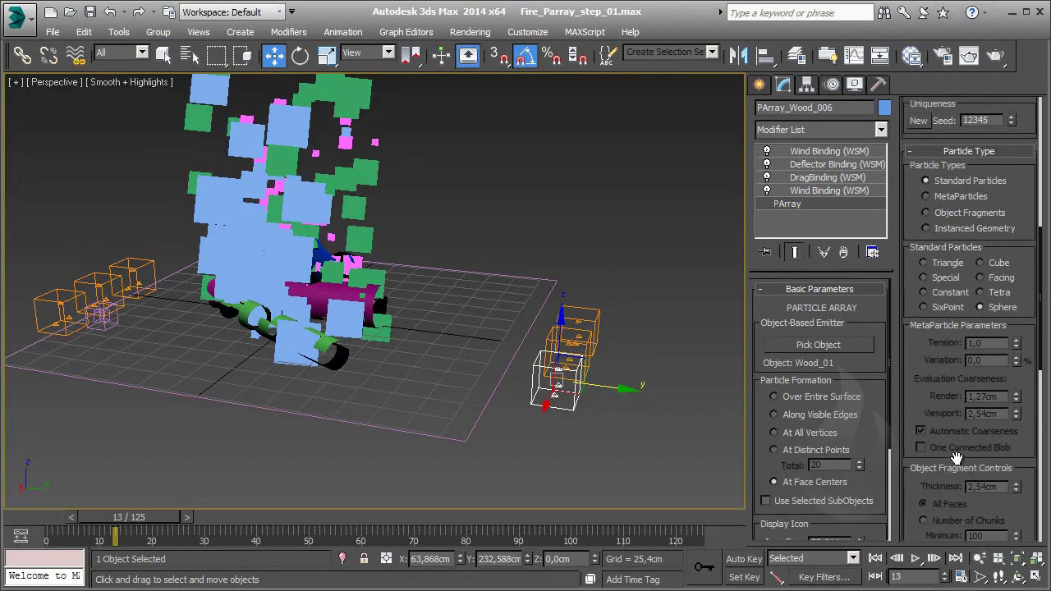
{"action": "scroll", "coordinate": [965, 456], "scroll_direction": "down", "scroll_amount": 8}
{"action": "scroll", "coordinate": [957, 458], "scroll_direction": "up", "scroll_amount": 9}
{"action": "scroll", "coordinate": [960, 452], "scroll_direction": "up", "scroll_amount": 4}
{"action": "scroll", "coordinate": [961, 452], "scroll_direction": "up", "scroll_amount": 3}
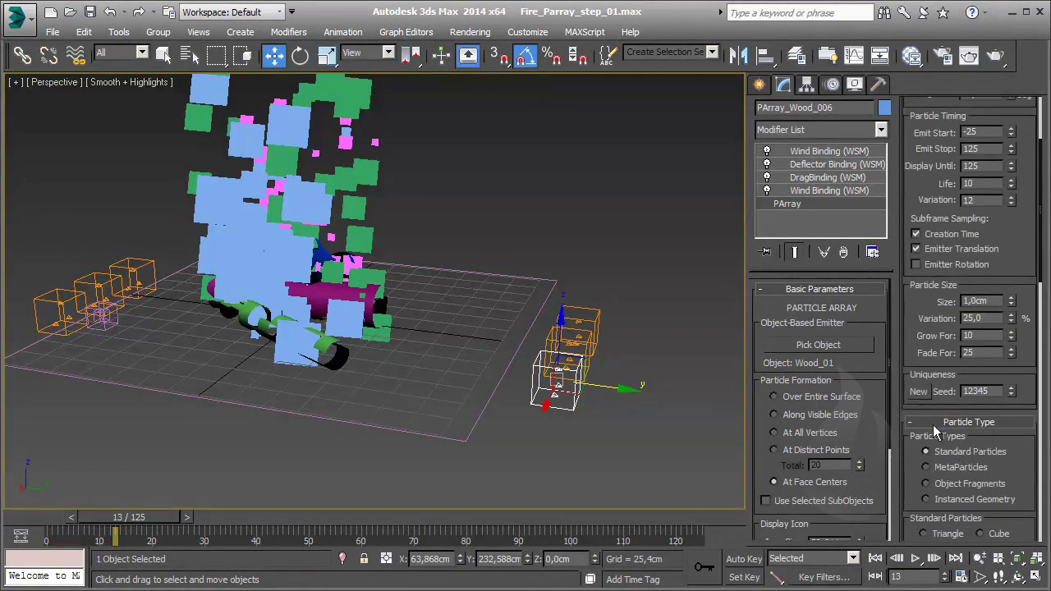
{"action": "left_click", "coordinate": [919, 392]}
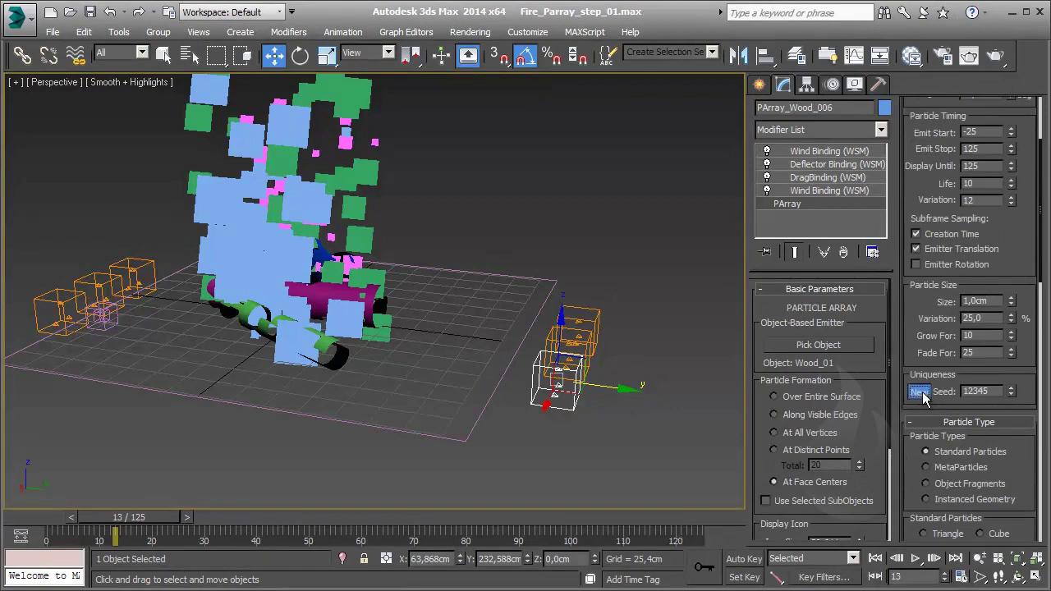
Step: Orbit and pan the Perspective view to face the log fire, then clear the selection
{"action": "left_click", "coordinate": [624, 258]}
{"action": "middle_click_drag", "start_coordinate": [624, 258], "coordinate": [664, 397], "text": "alt"}
{"action": "mouse_move", "coordinate": [681, 278]}
{"action": "left_mouse_down"}
{"action": "mouse_move", "coordinate": [626, 390]}
{"action": "mouse_move", "coordinate": [594, 418]}
{"action": "left_mouse_up"}
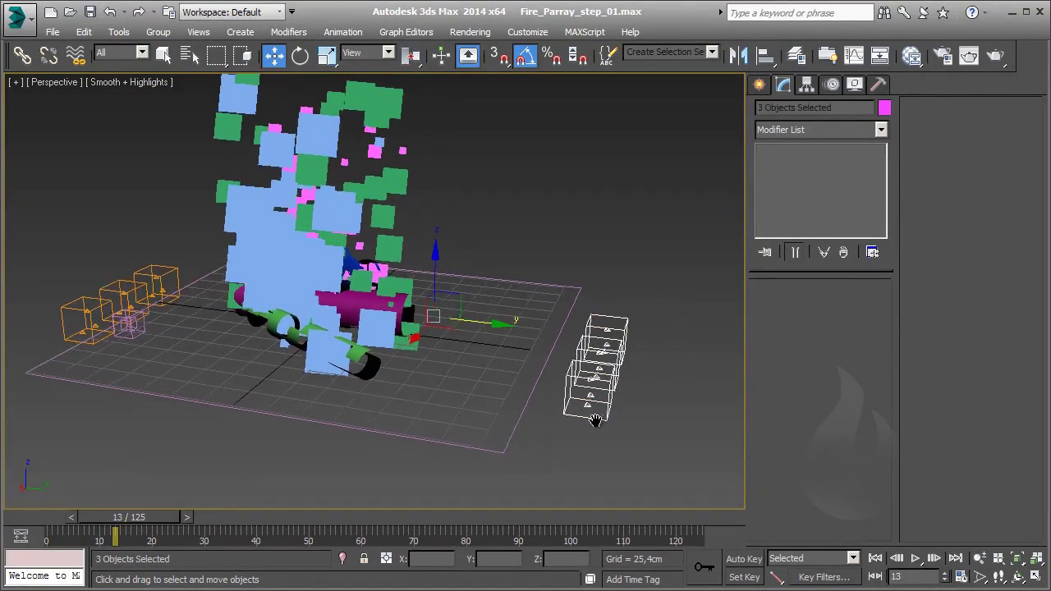
{"action": "mouse_move", "coordinate": [593, 417]}
{"action": "middle_mouse_down", "text": "alt"}
{"action": "mouse_move", "coordinate": [502, 417]}
{"action": "mouse_move", "coordinate": [557, 396]}
{"action": "middle_mouse_up", "text": "alt"}
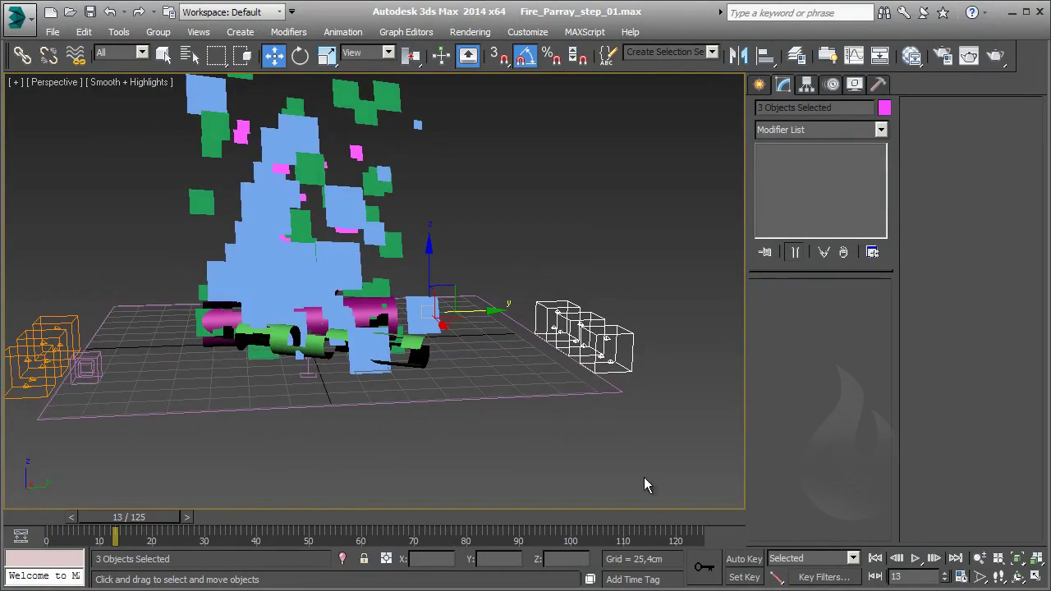
{"action": "mouse_move", "coordinate": [508, 426]}
{"action": "middle_mouse_down", "text": "alt"}
{"action": "mouse_move", "coordinate": [493, 436]}
{"action": "mouse_move", "coordinate": [567, 443]}
{"action": "middle_mouse_up", "text": "alt"}
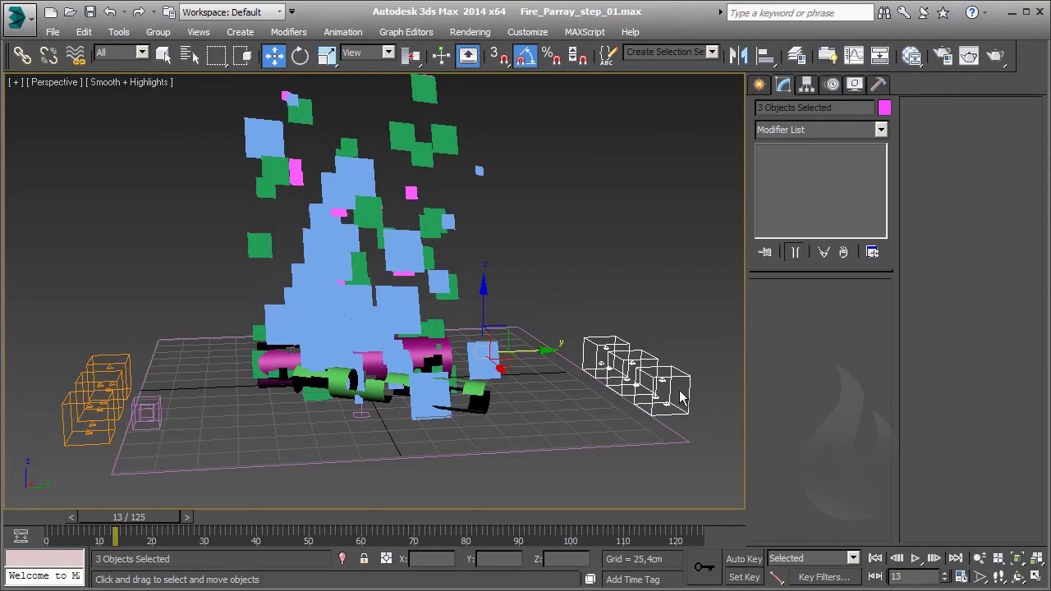
{"action": "left_click", "coordinate": [626, 317]}
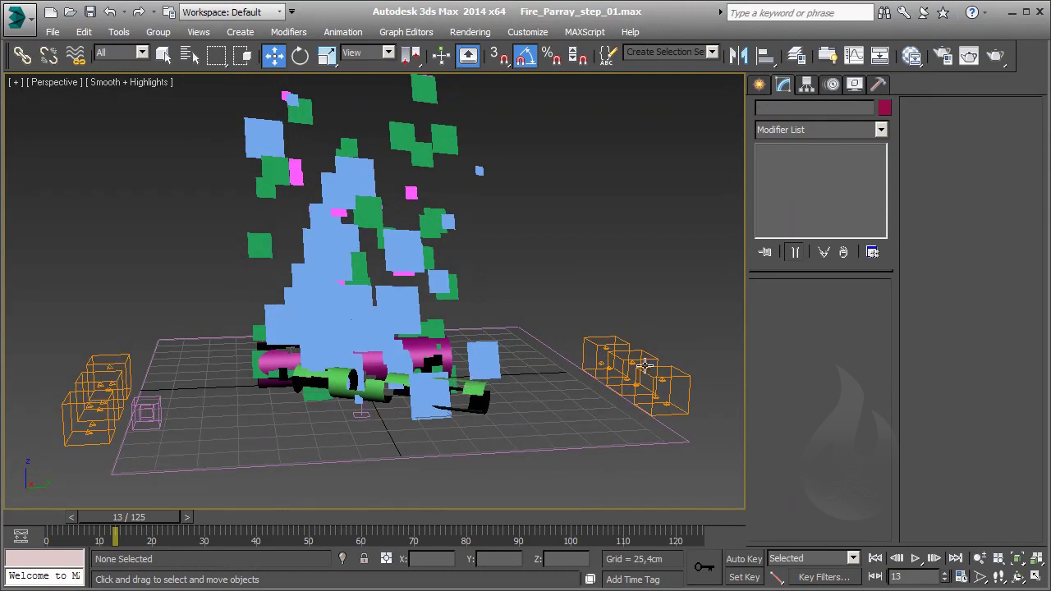
Step: Lower birth rates to 6 on PArray_Wood_006, 8 on Wood_004 and 4 on Wood_005
{"action": "left_click", "coordinate": [659, 378]}
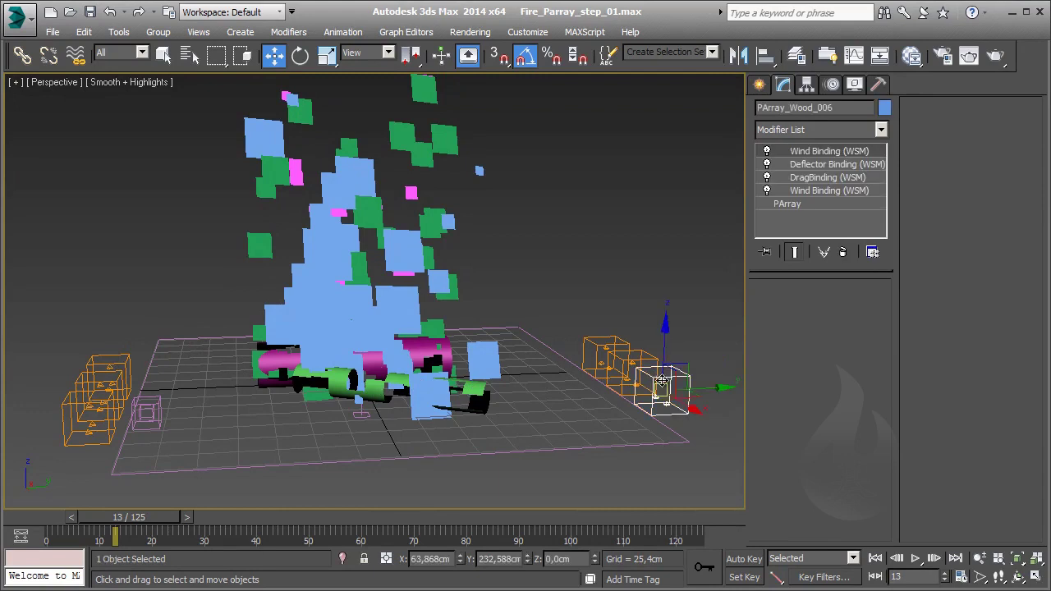
{"action": "left_click", "coordinate": [797, 206]}
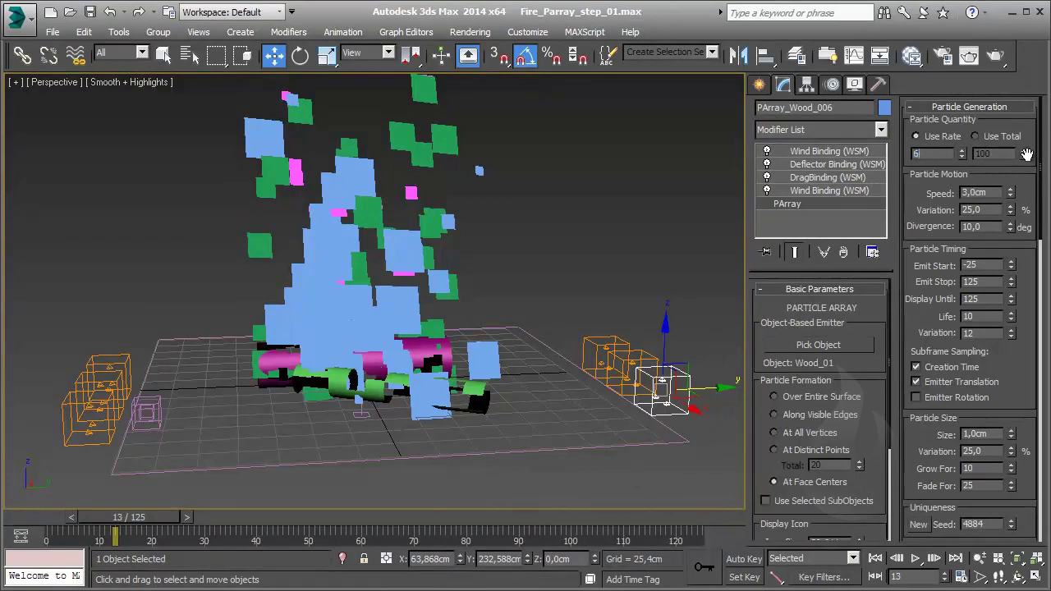
{"action": "left_click", "coordinate": [639, 361]}
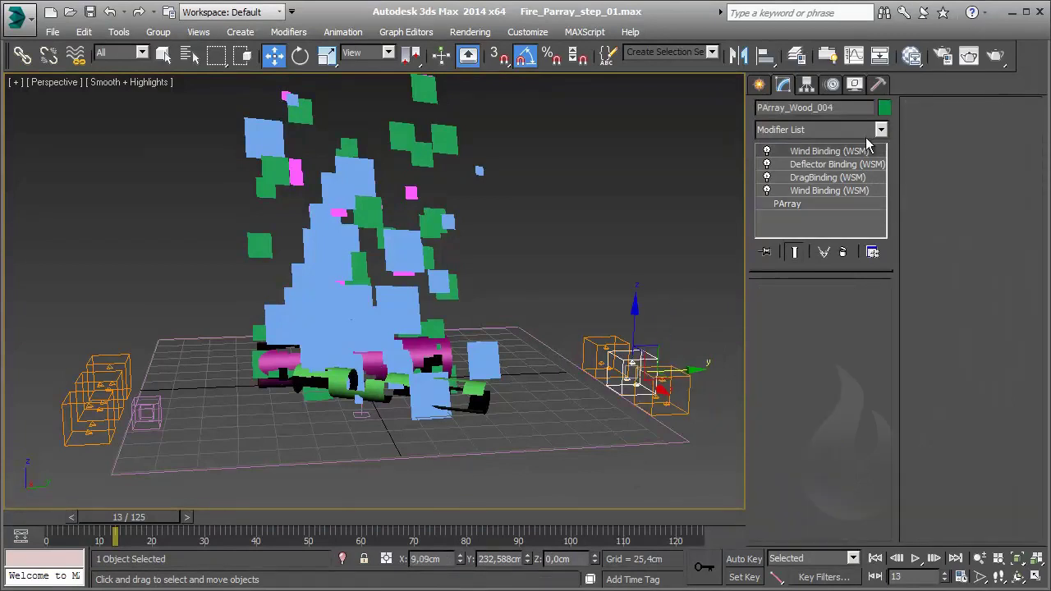
{"action": "left_click", "coordinate": [786, 204]}
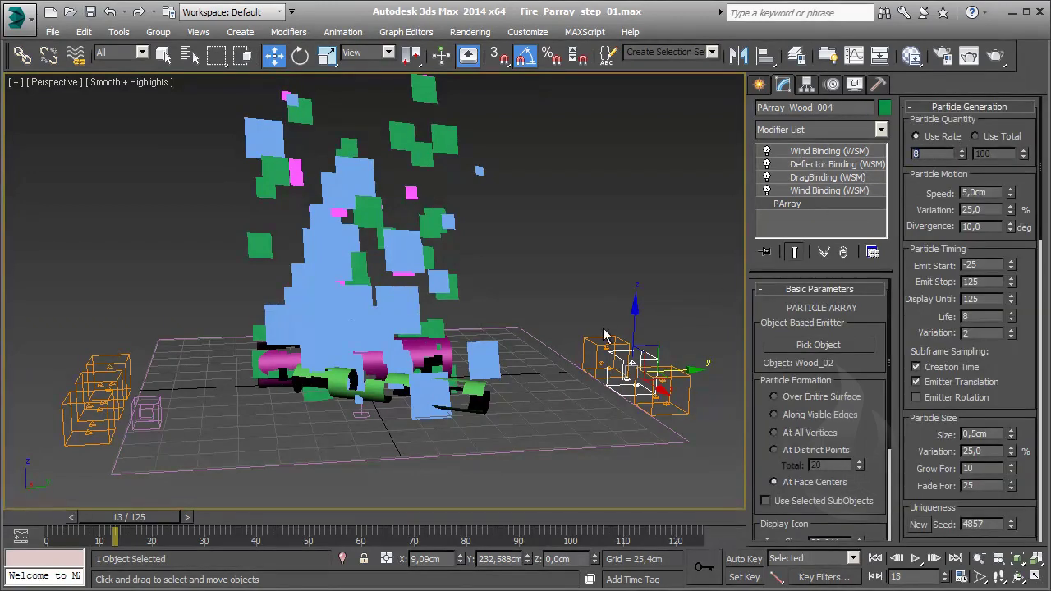
{"action": "left_click", "coordinate": [592, 346]}
{"action": "left_click", "coordinate": [812, 203]}
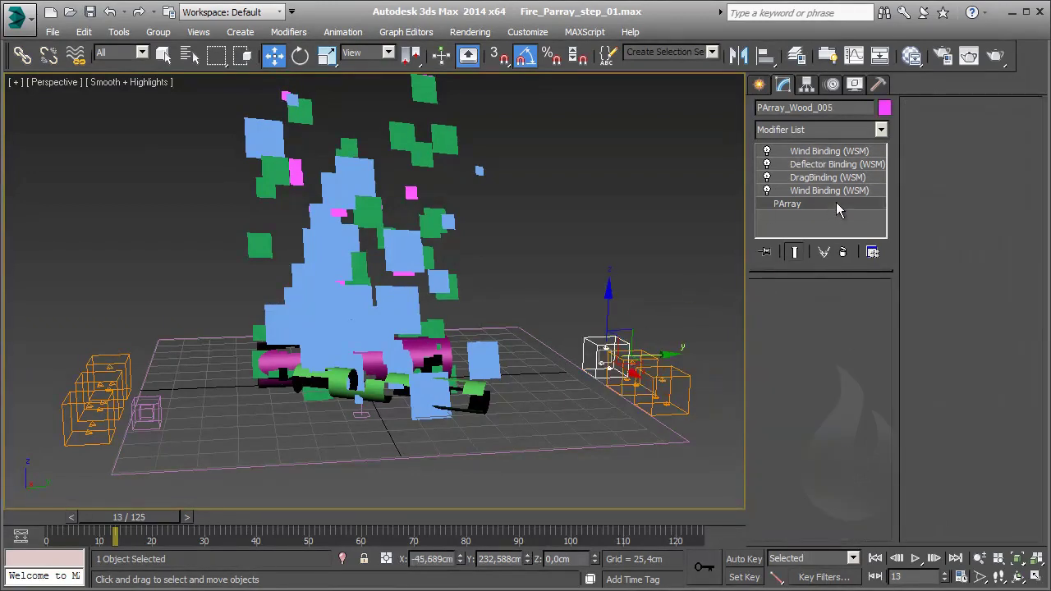
{"action": "double_click", "coordinate": [944, 153]}
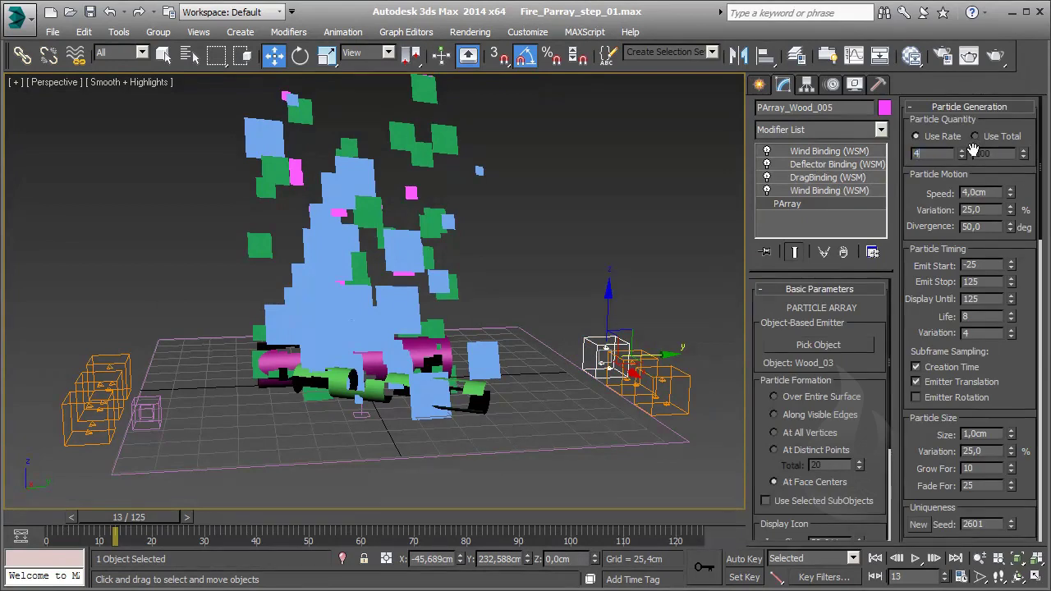
{"action": "left_click", "coordinate": [627, 207]}
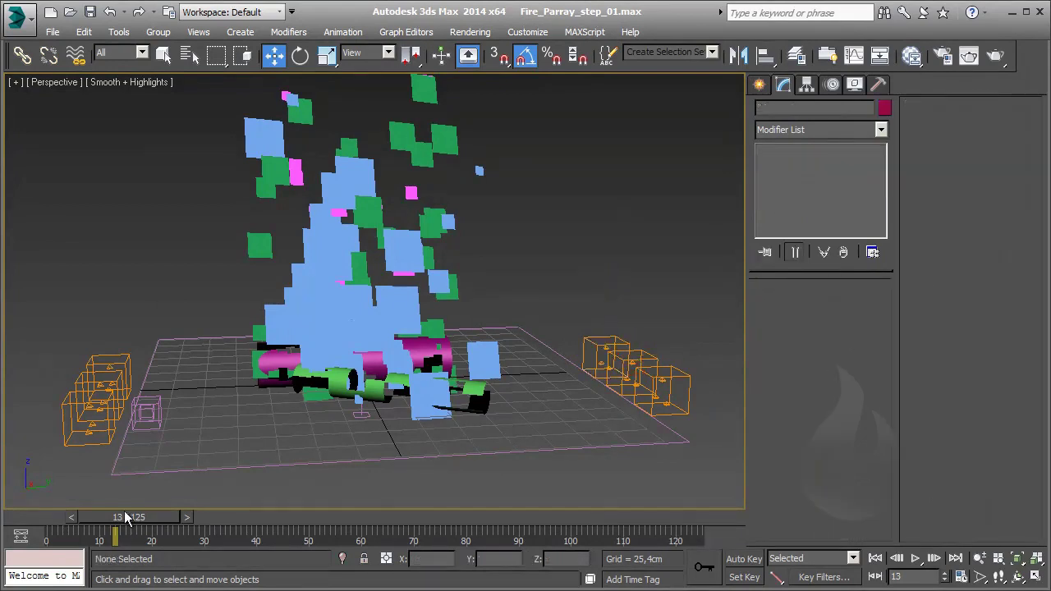
Step: Scrub the timeline from frame 13 to frame 66 to preview the retuned sparks
{"action": "mouse_move", "coordinate": [124, 517]}
{"action": "left_mouse_down"}
{"action": "mouse_move", "coordinate": [392, 524]}
{"action": "mouse_move", "coordinate": [49, 524]}
{"action": "left_mouse_up"}
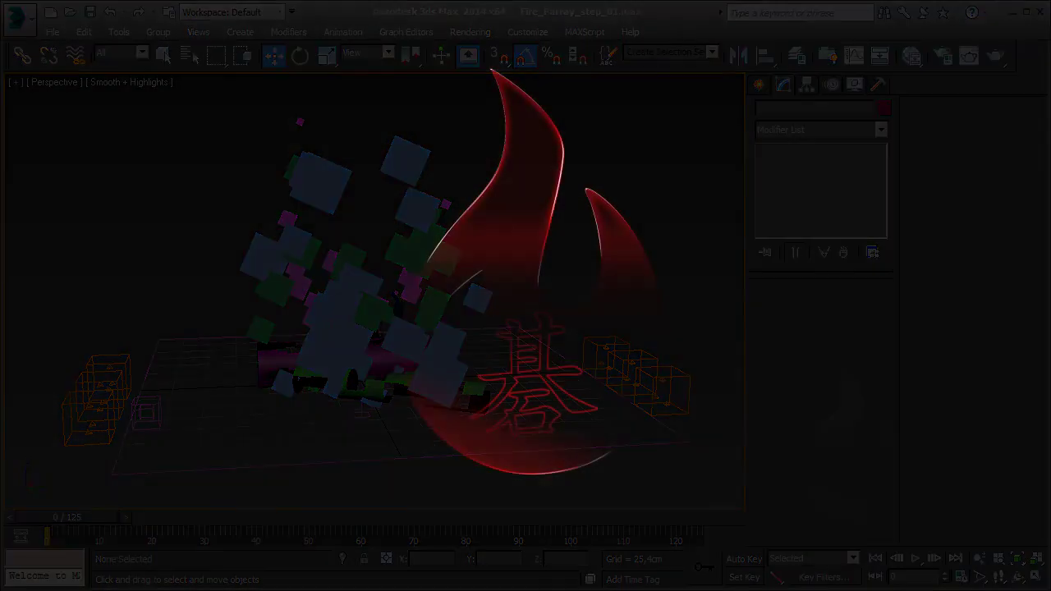